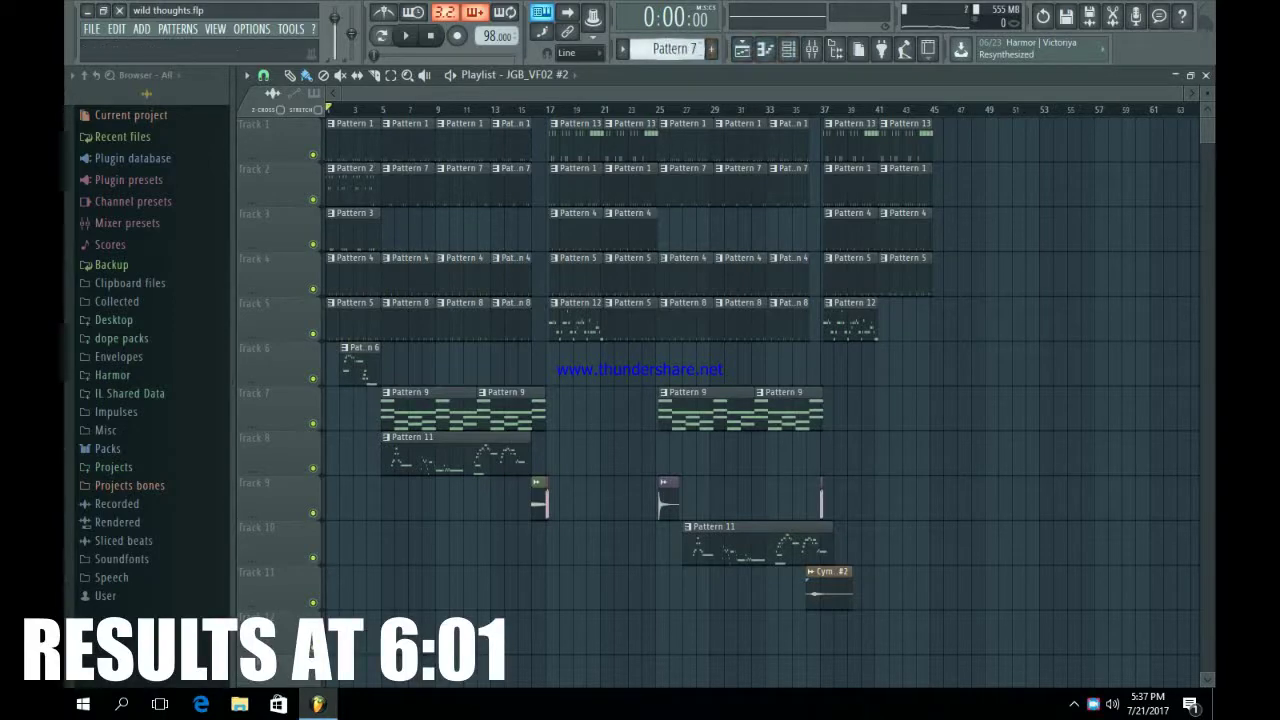
Select Pattern 1, play its double kick rhythm in the channel rack, and inspect the kick's sample settings.
scroll(672, 49, up, 1)
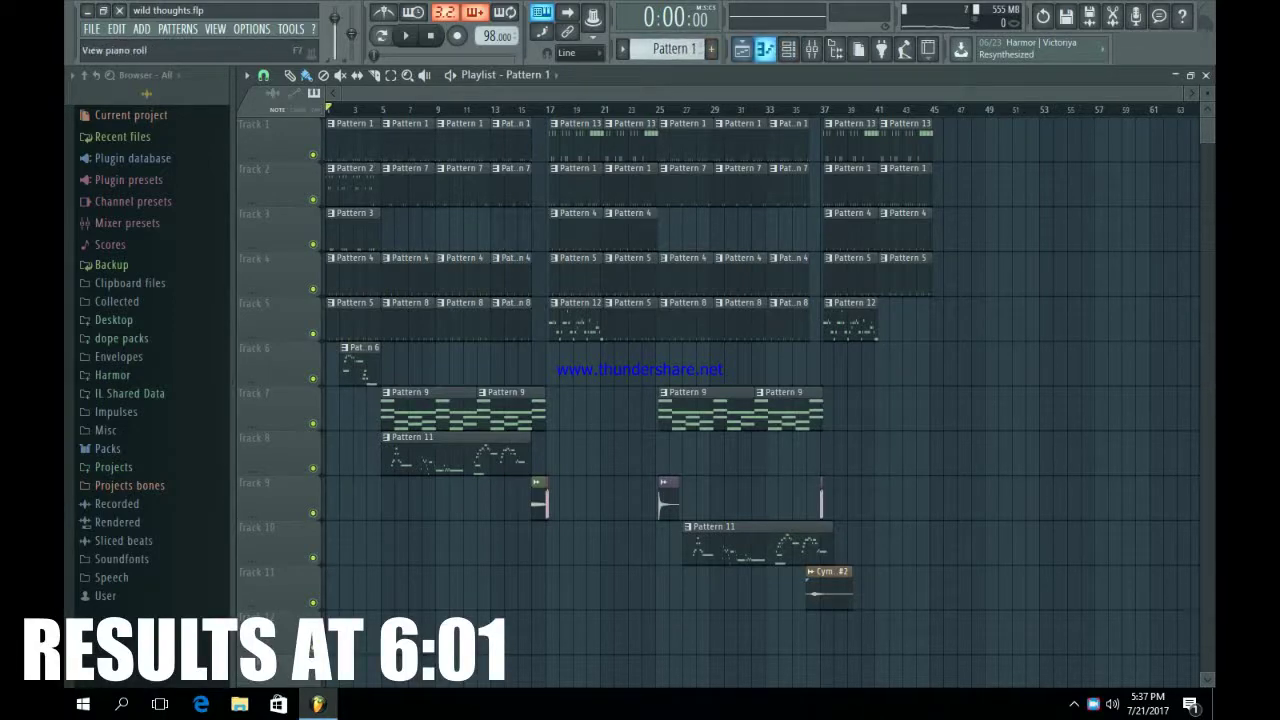
click(789, 49)
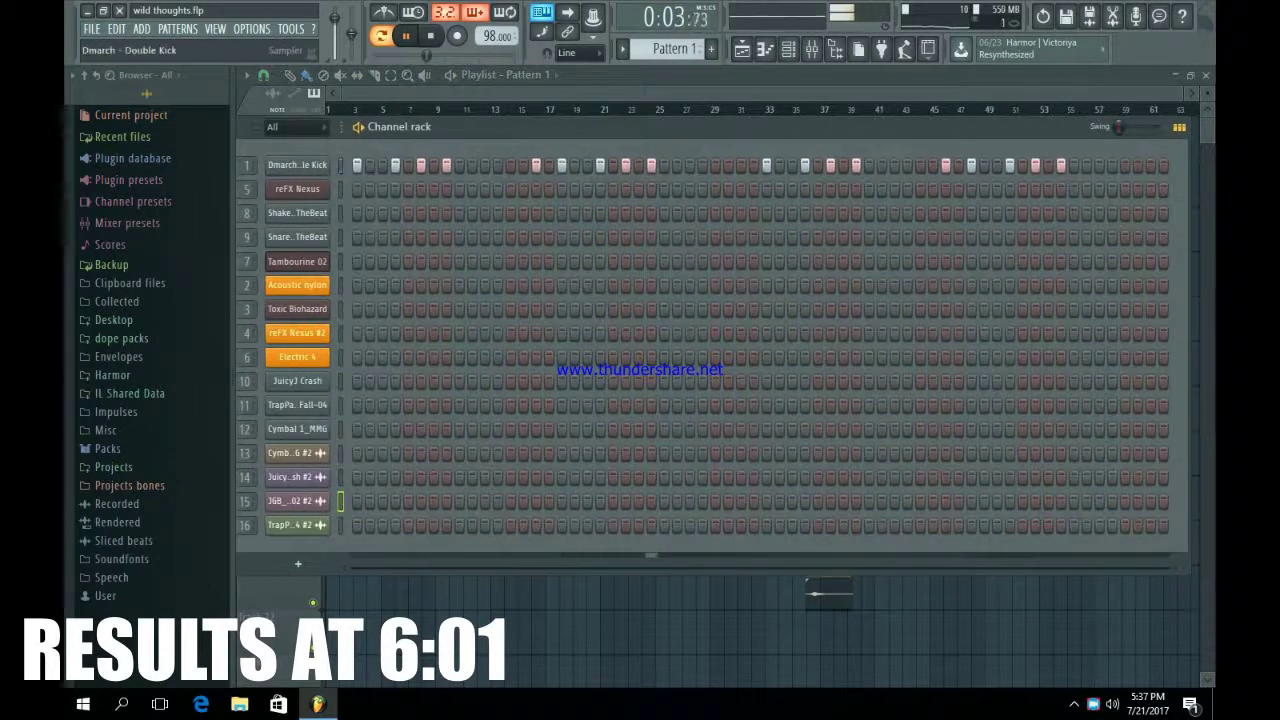
click(297, 165)
click(409, 323)
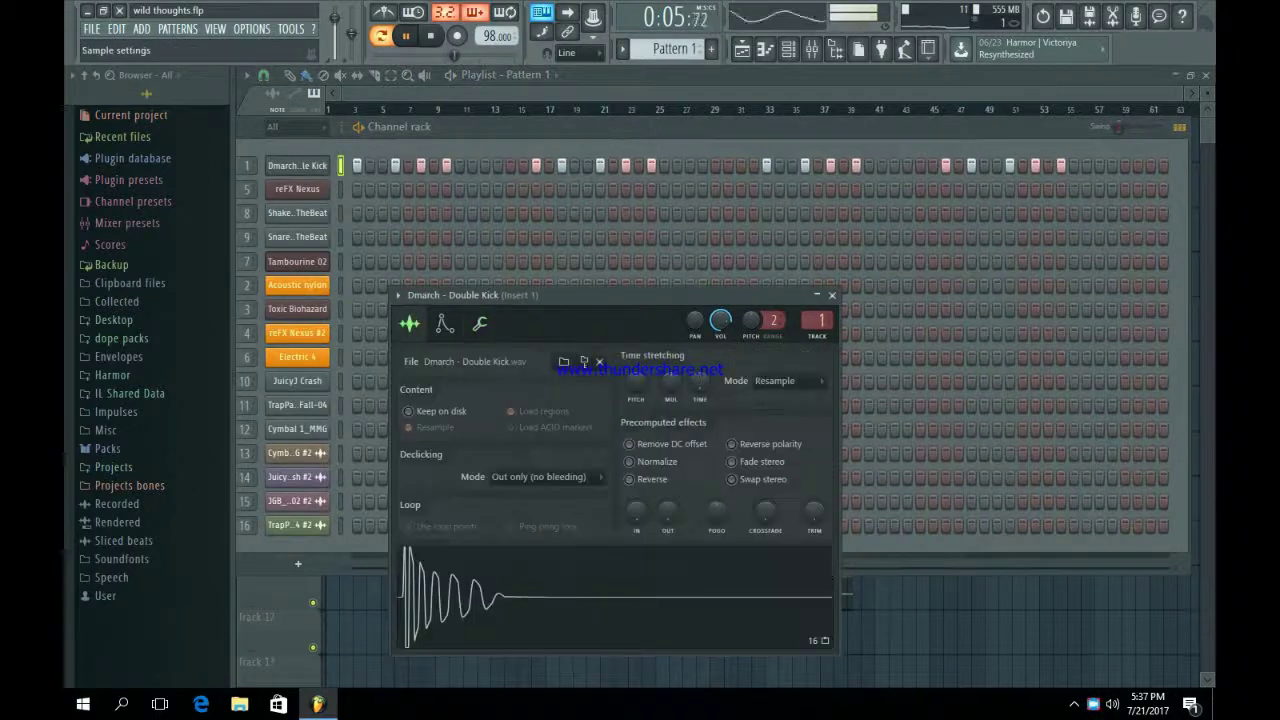
click(831, 295)
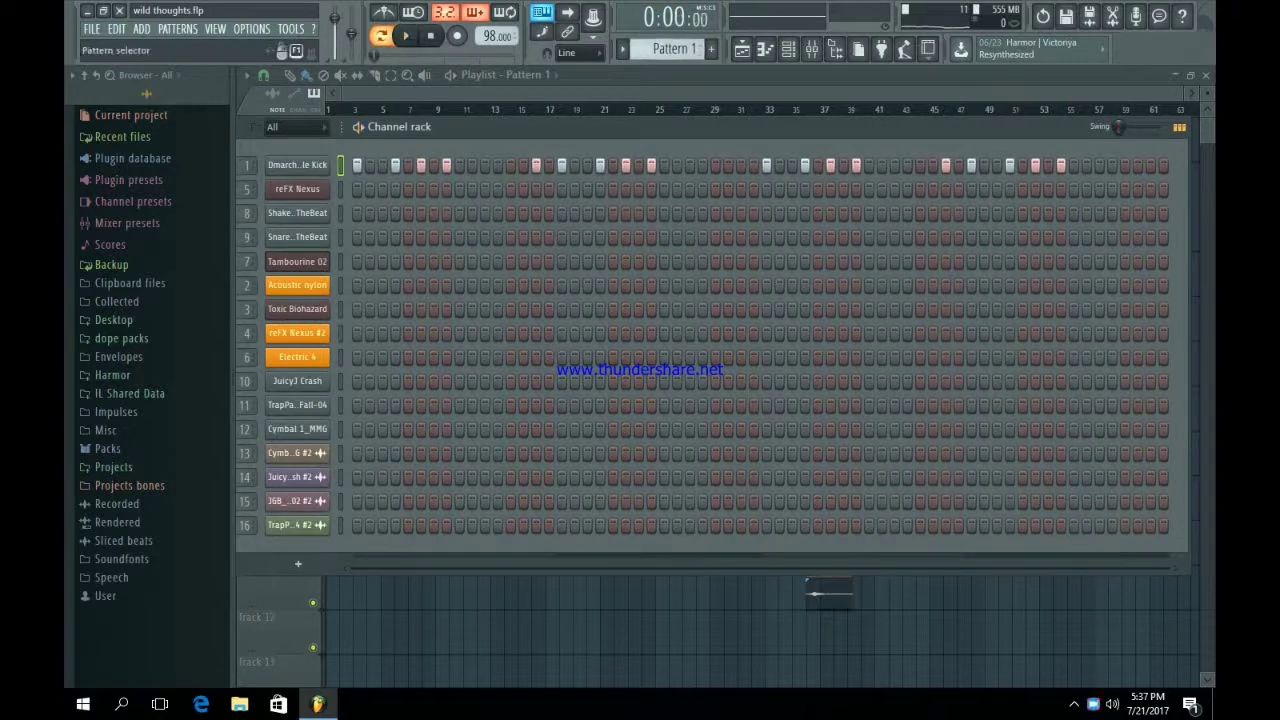
Switch to Pattern 2 and inspect the bass preset loaded in the reFX Nexus channel.
scroll(674, 49, down, 1)
click(297, 189)
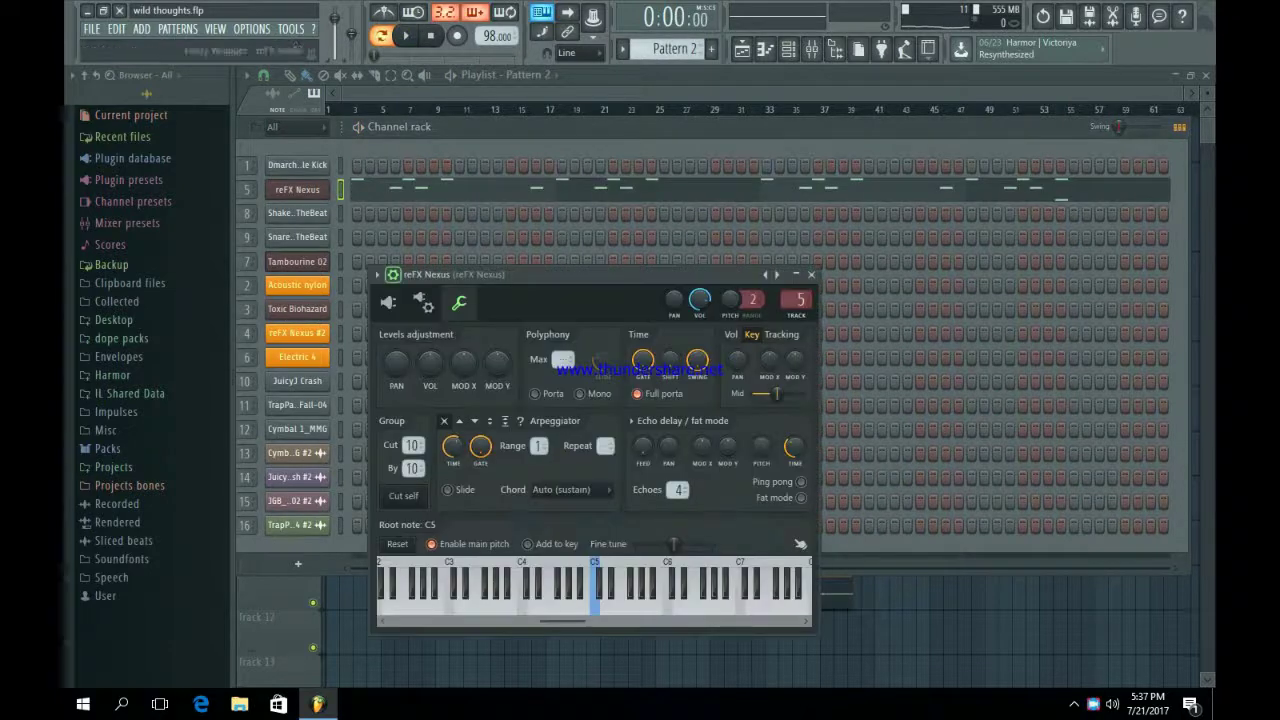
click(388, 302)
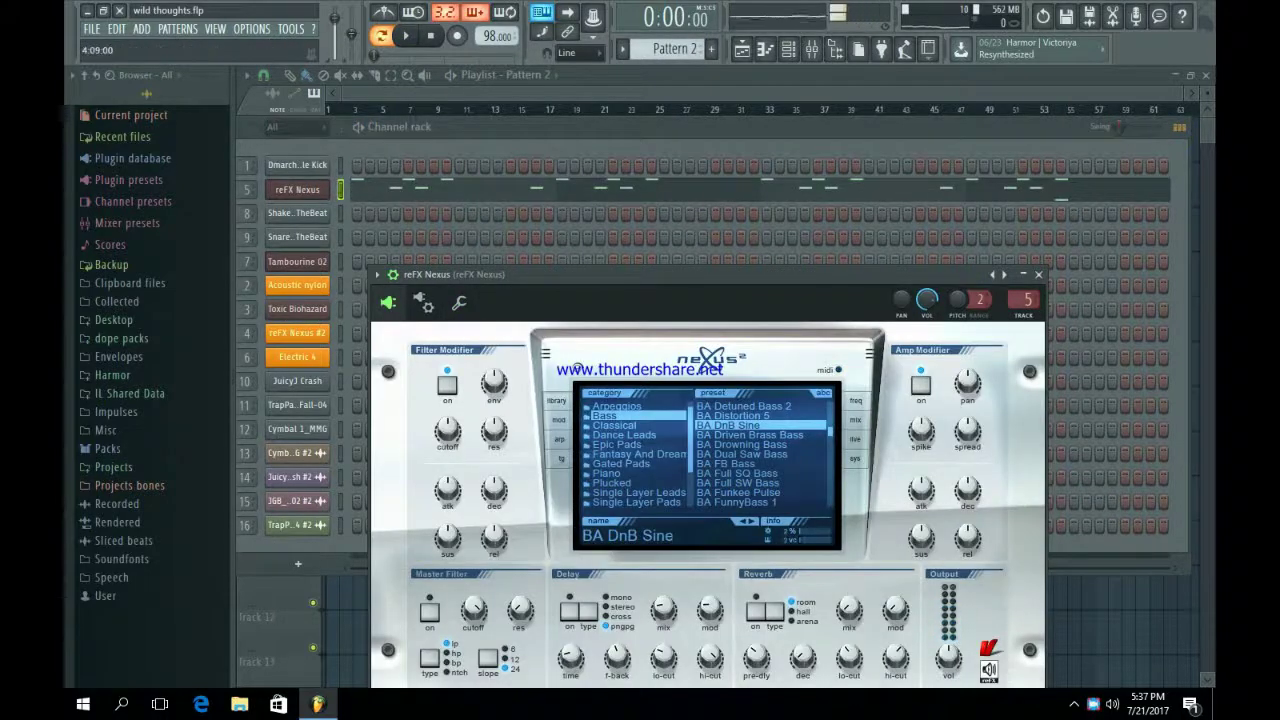
click(1039, 275)
Examine the reFX Nexus bass notes of Pattern 2 in the piano roll and play them back.
click(905, 189)
scroll(806, 350, down, 3)
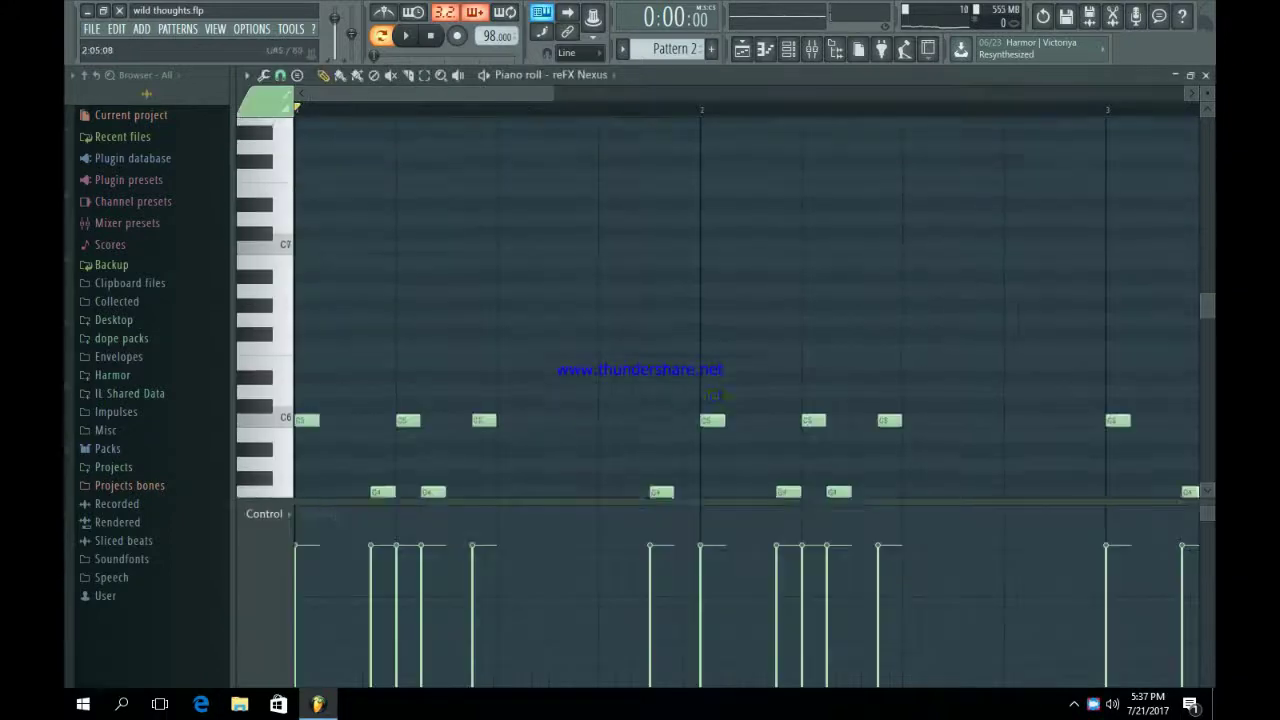
scroll(806, 350, up, 4)
scroll(806, 350, down, 4)
drag(552, 93, 729, 93)
key(space)
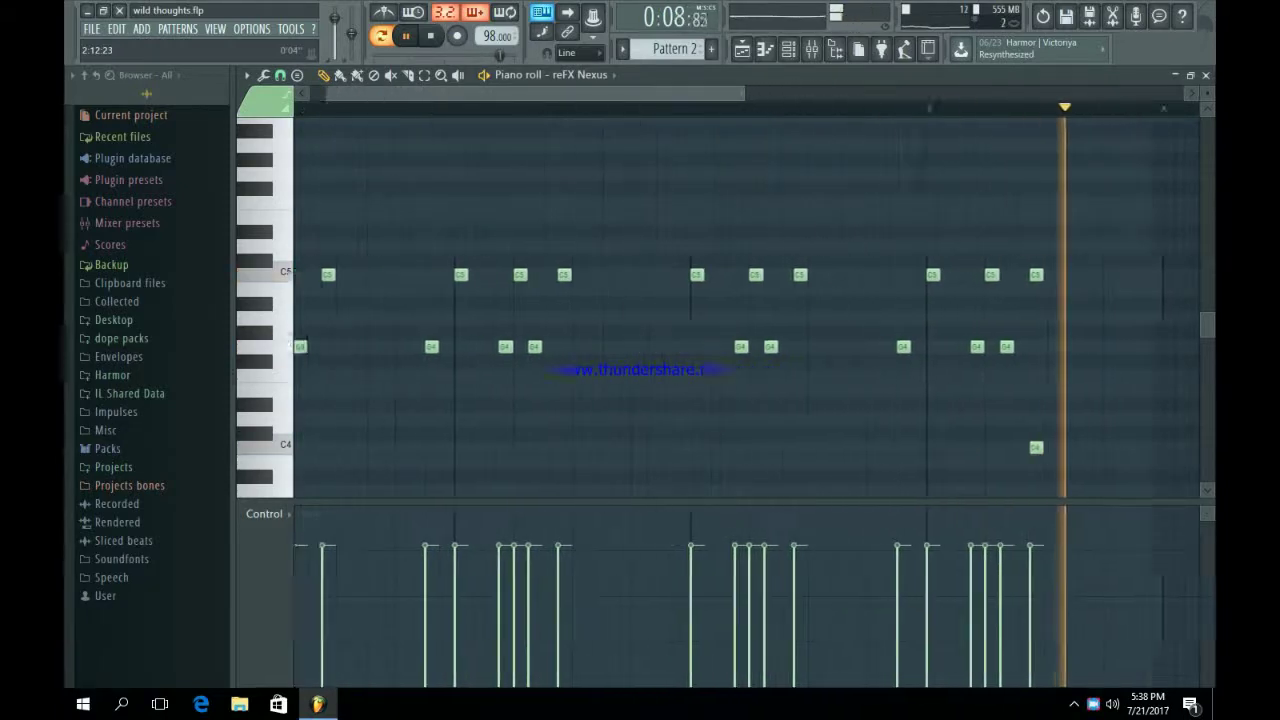
key(space)
Inspect the shaker's sample settings in Pattern 3 and play back its notes in the piano roll.
key(F6)
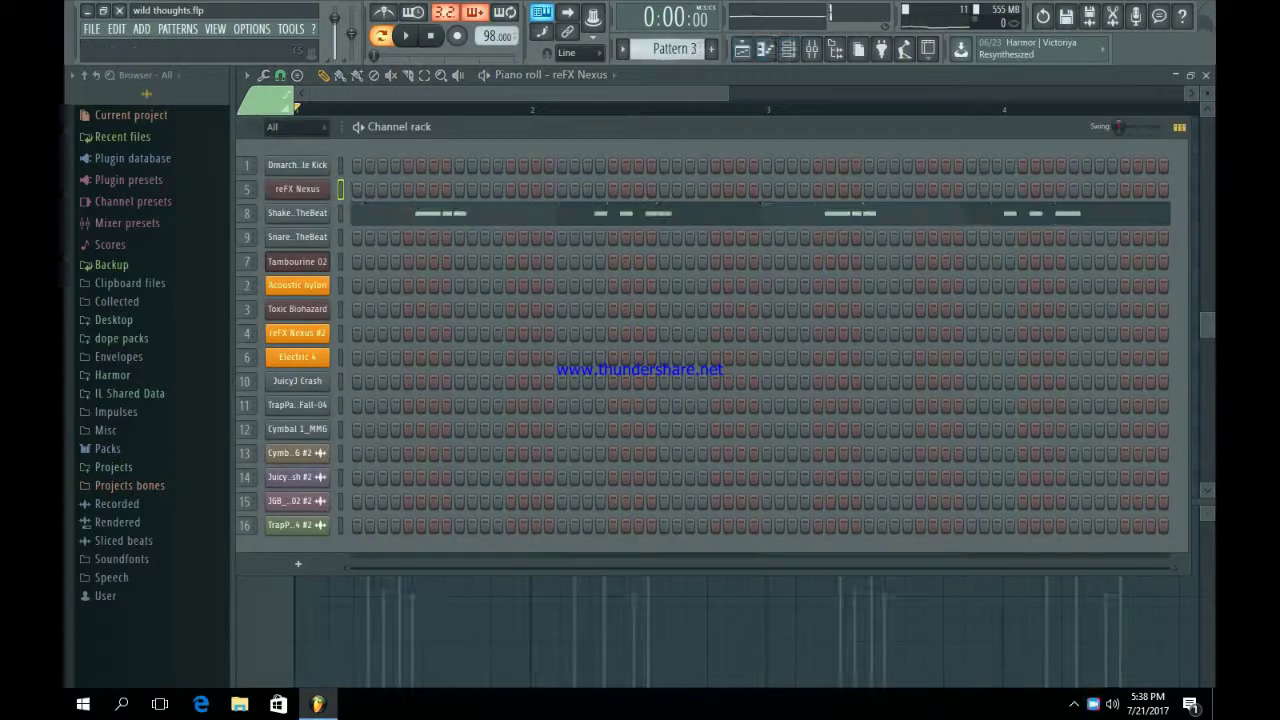
click(297, 213)
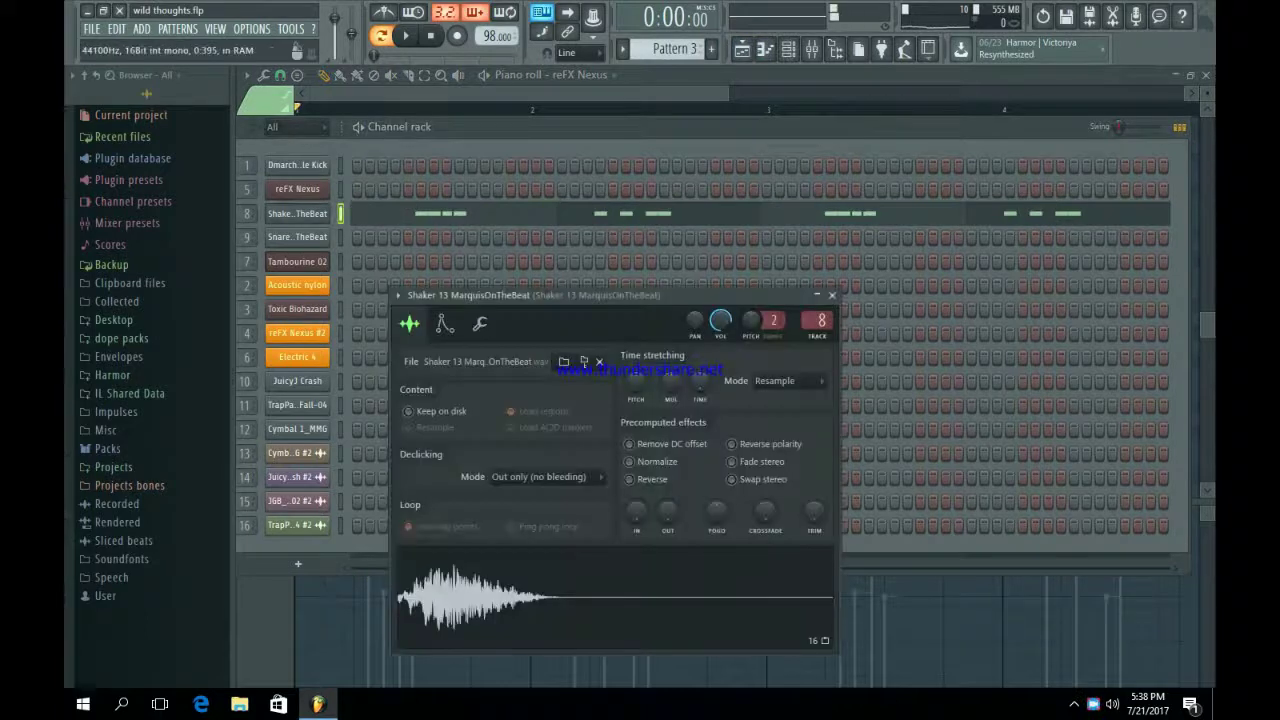
click(832, 295)
click(800, 214)
key(space)
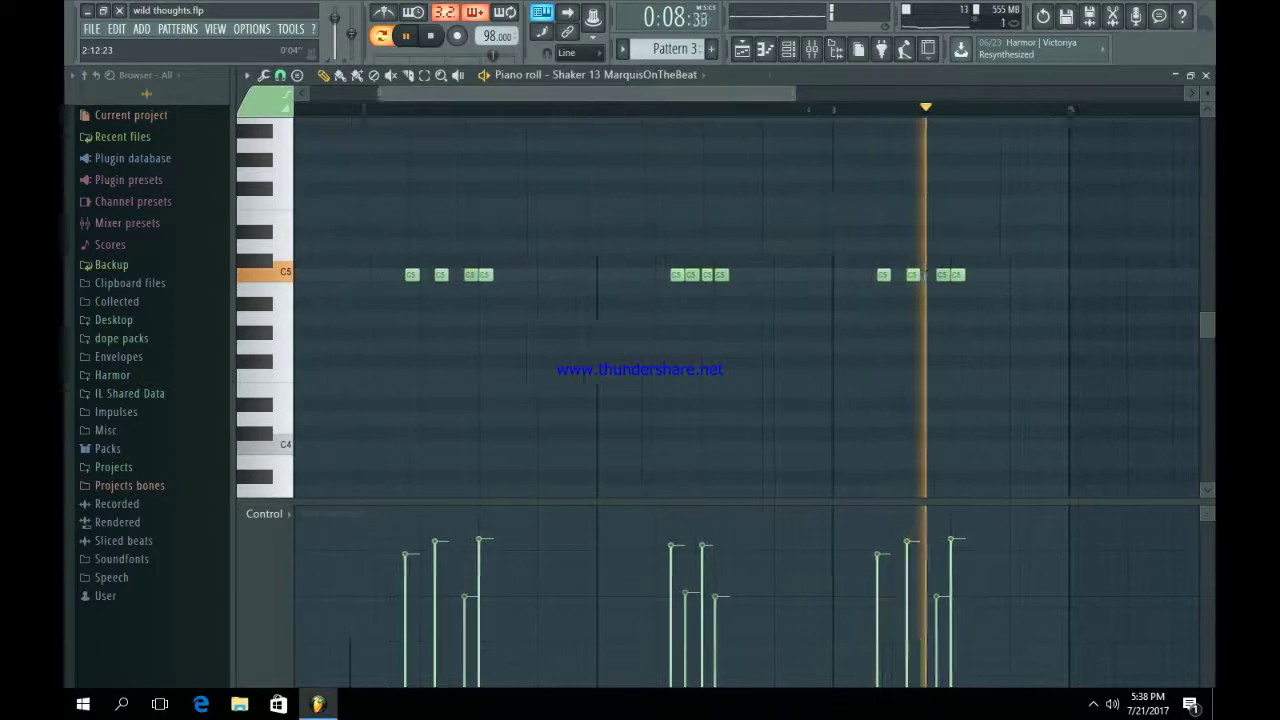
key(space)
Return to the channel rack, inspect the snare's sample settings in Pattern 4, and play the snare pattern.
key(F6)
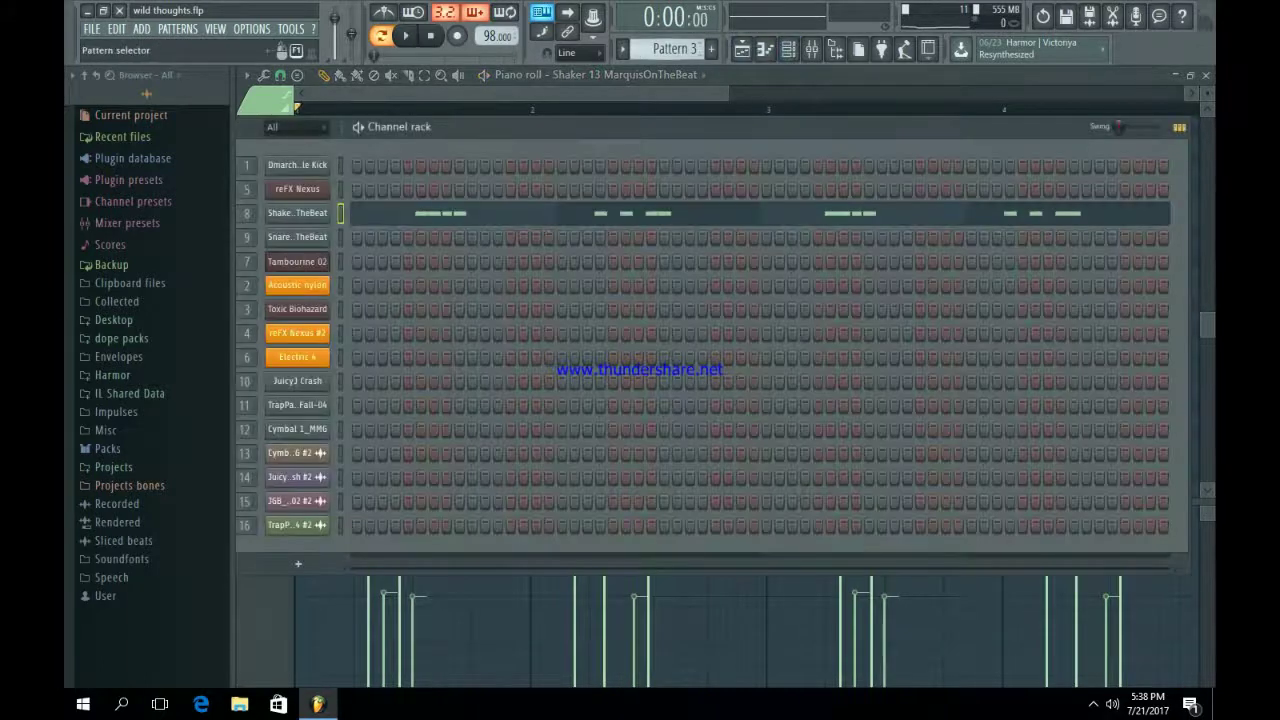
scroll(675, 49, up, 1)
click(297, 237)
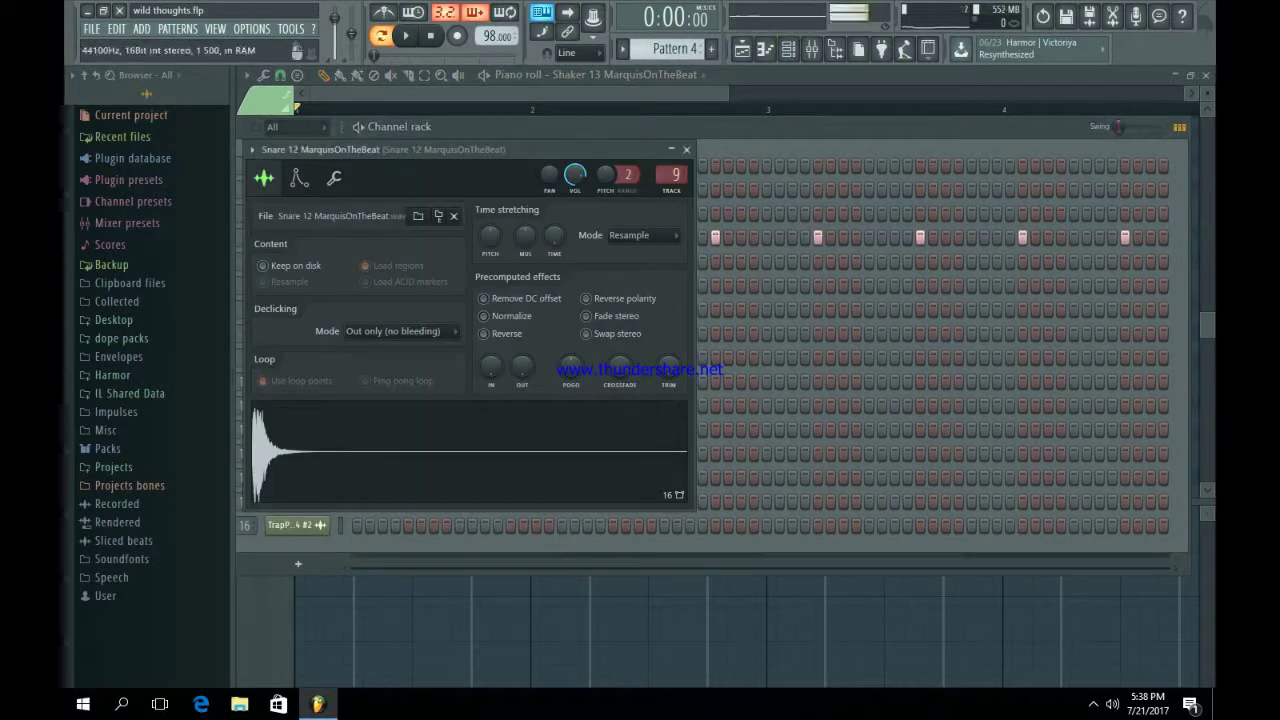
click(680, 149)
key(space)
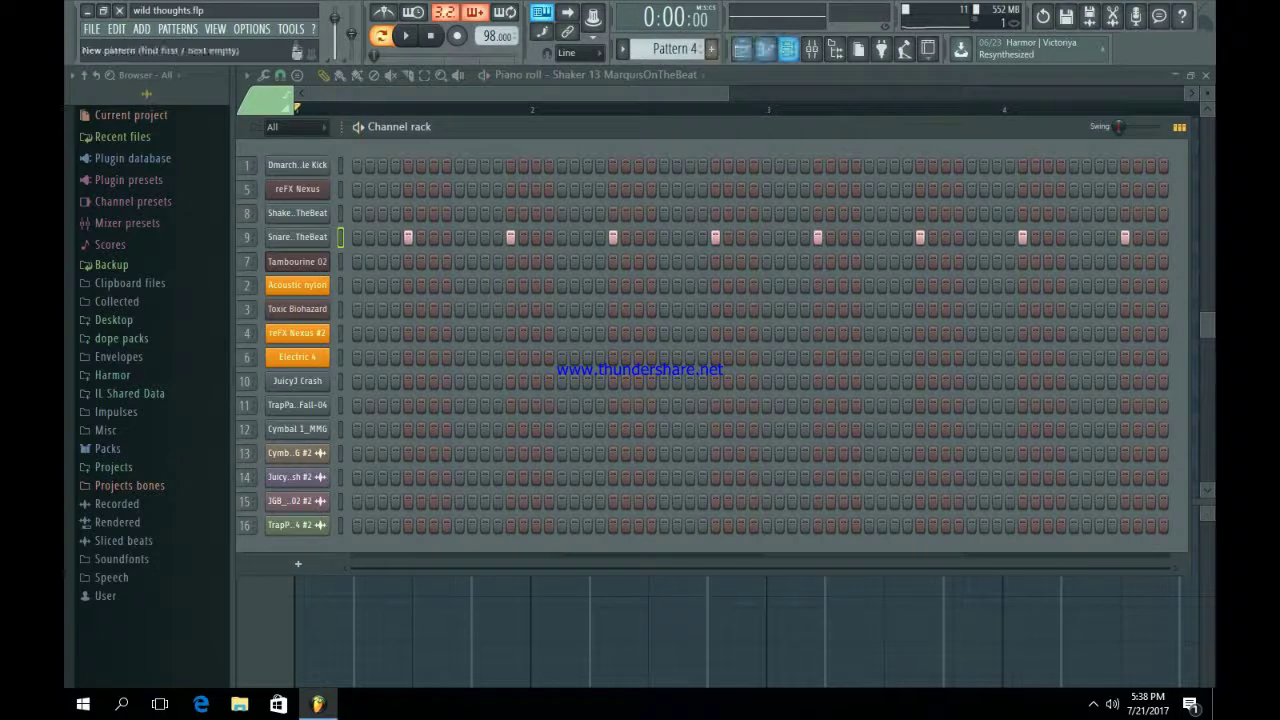
Switch to Pattern 5, inspect the Tambourine 02 instrument settings, and play the tambourine rhythm.
key(KP_Add)
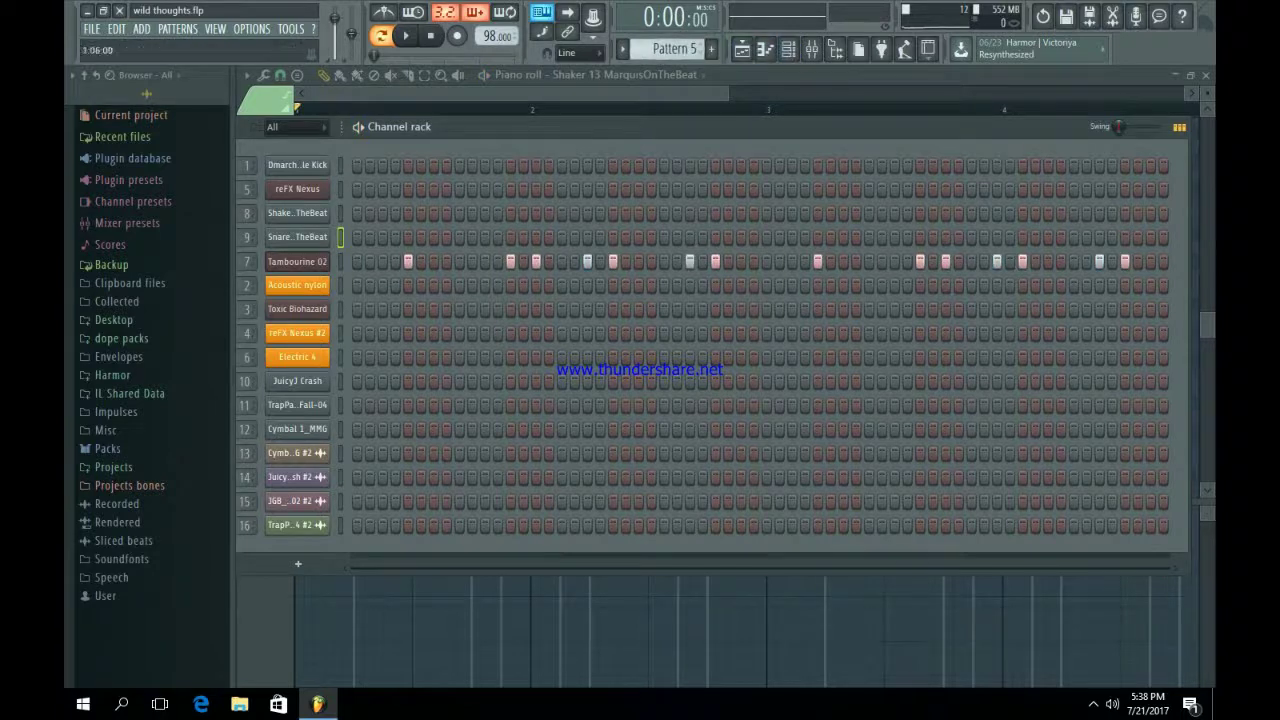
click(297, 261)
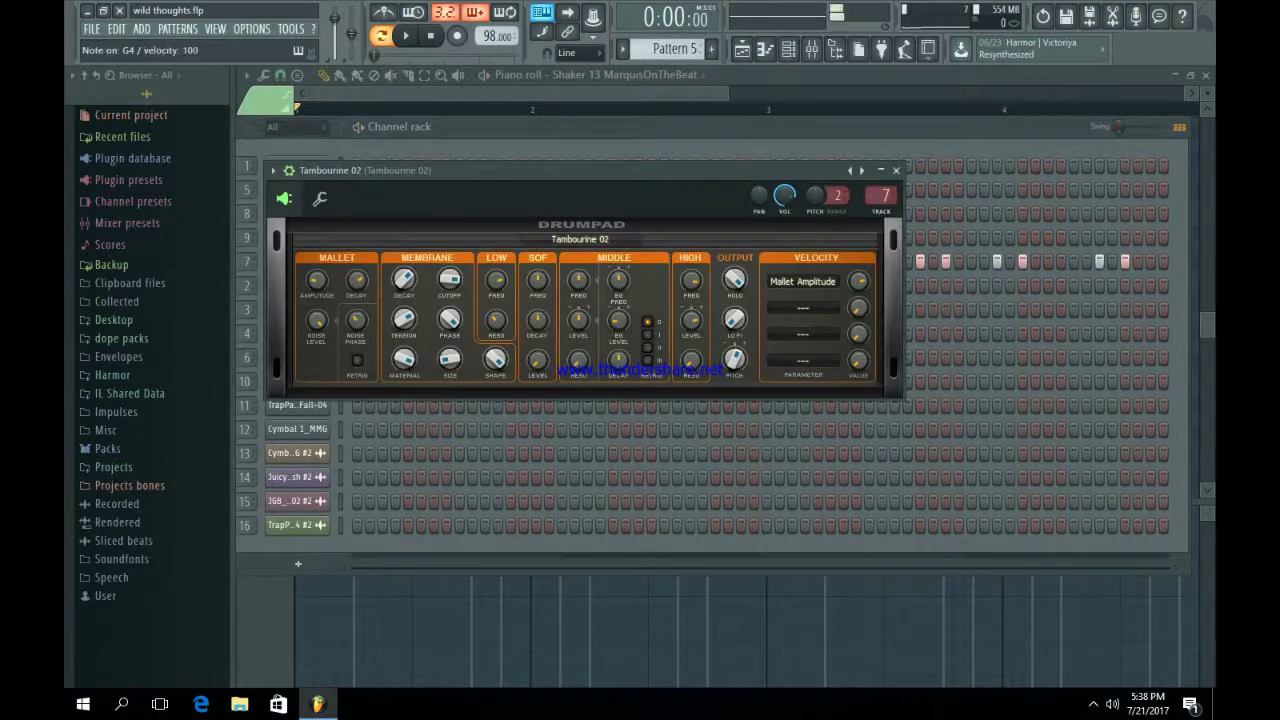
click(896, 170)
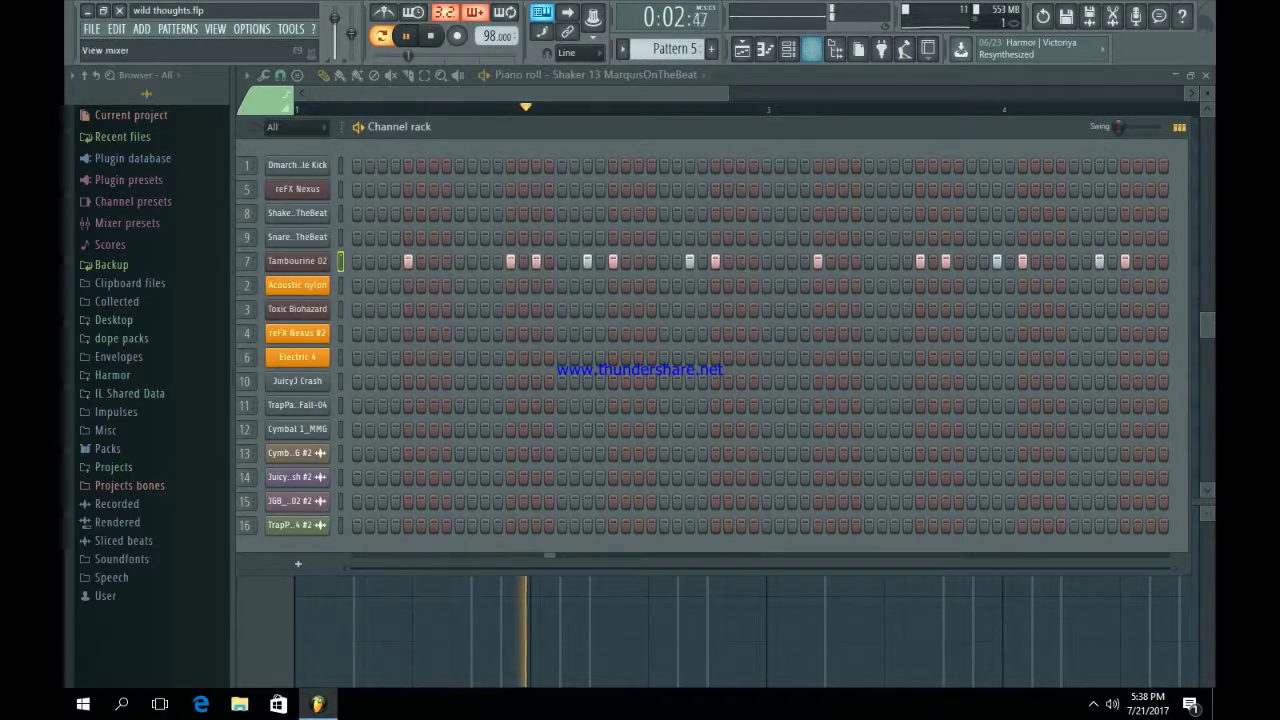
Inspect the Fruity Stereo Shaper and Fruity Reeverb 2 effects on the tambourine's mixer track, then return to the channel rack.
click(835, 48)
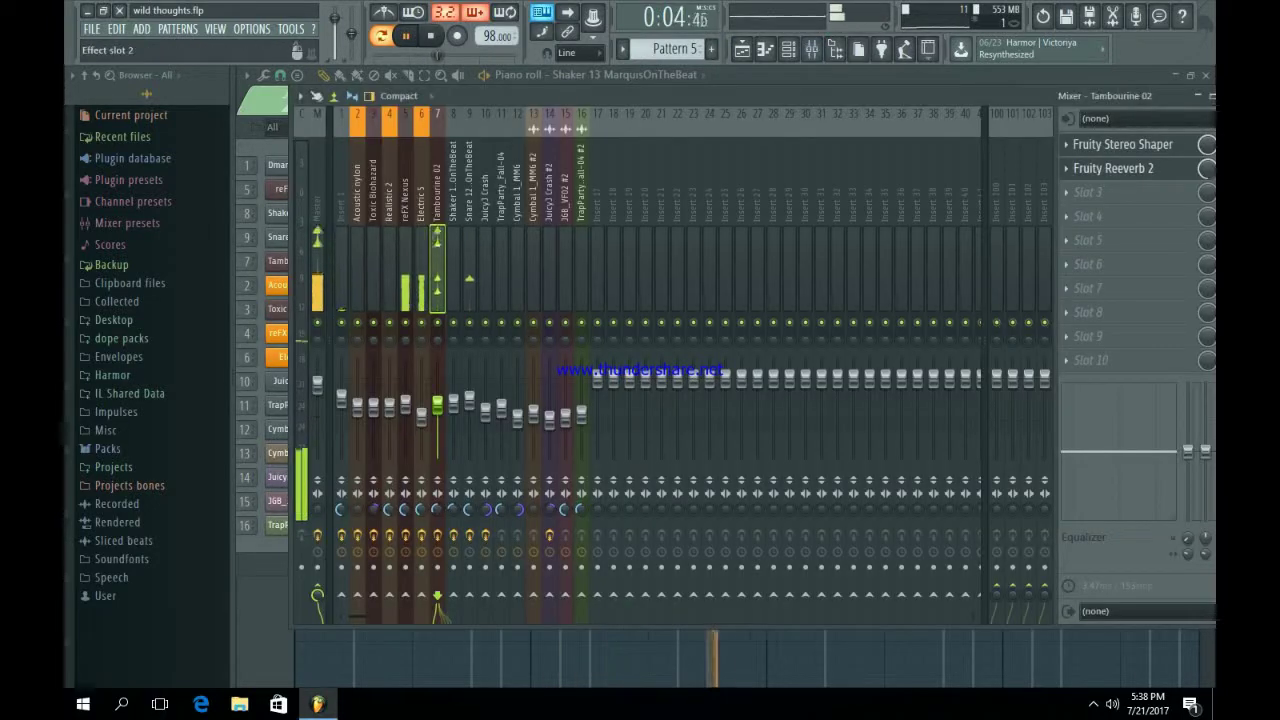
click(1122, 145)
click(1113, 168)
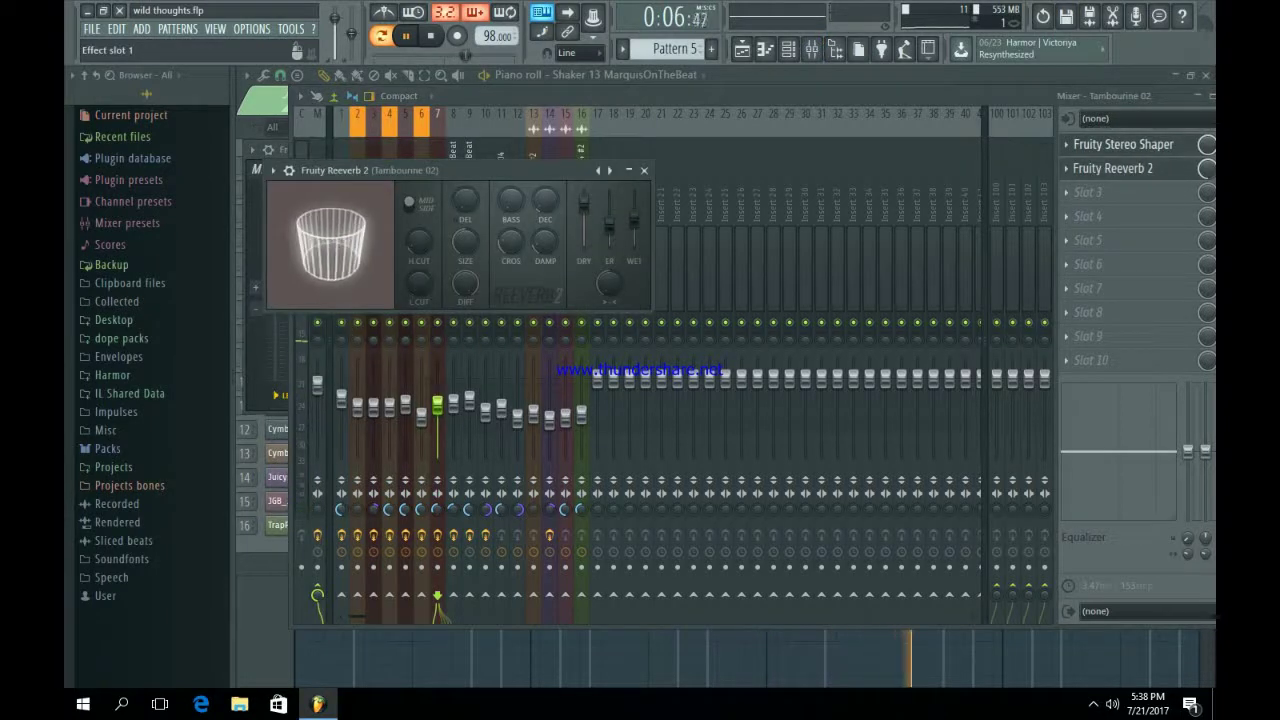
click(812, 48)
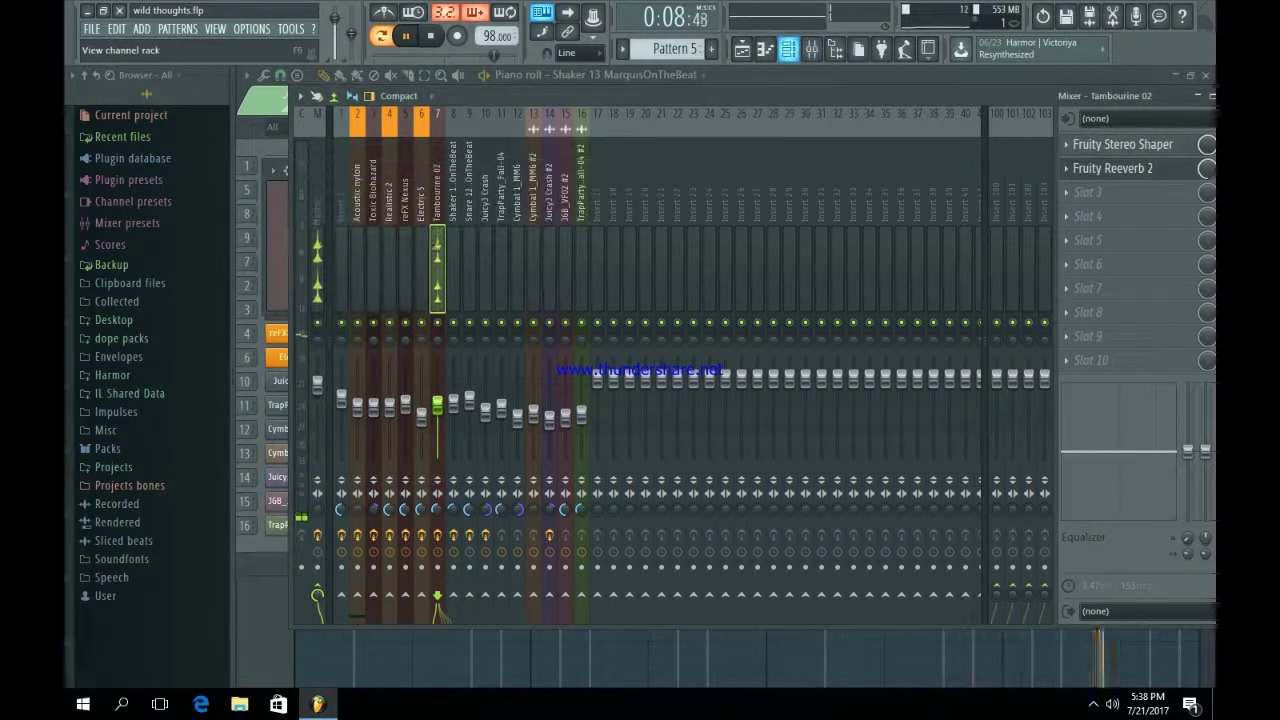
click(788, 48)
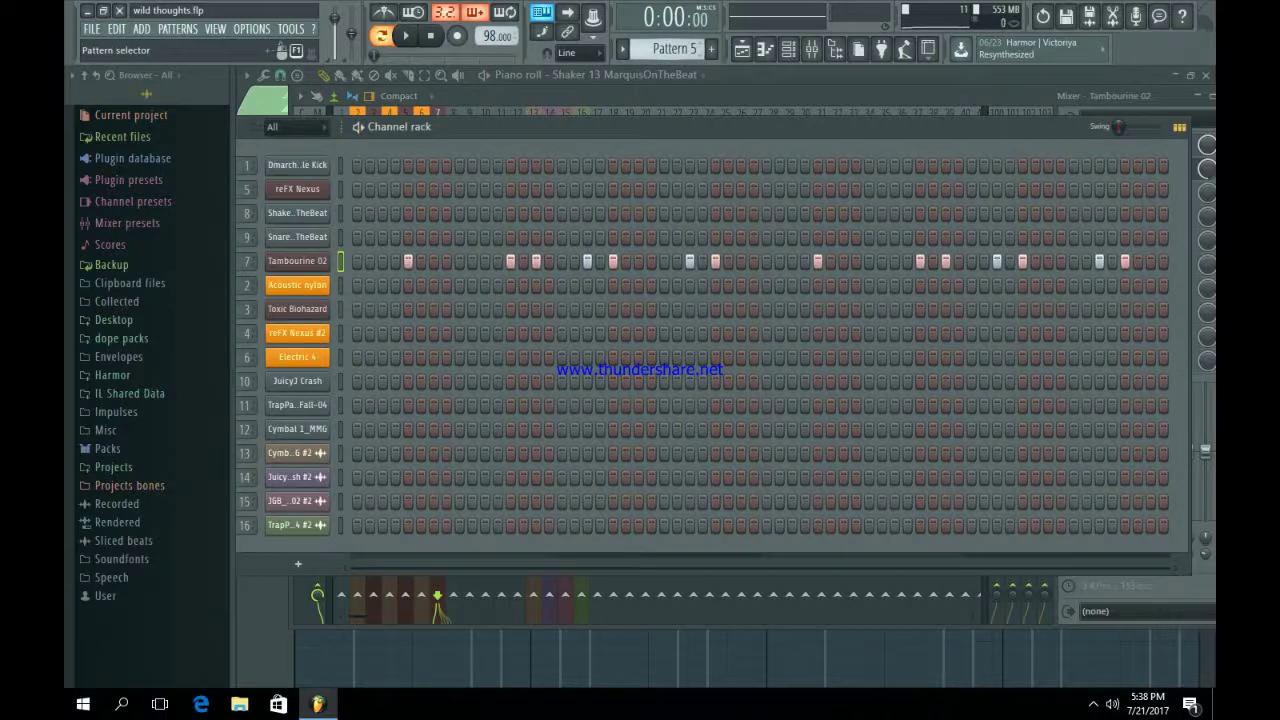
Switch to Pattern 6 and inspect the synth settings of the Acoustic nylon channel.
scroll(674, 48, down, 1)
click(297, 285)
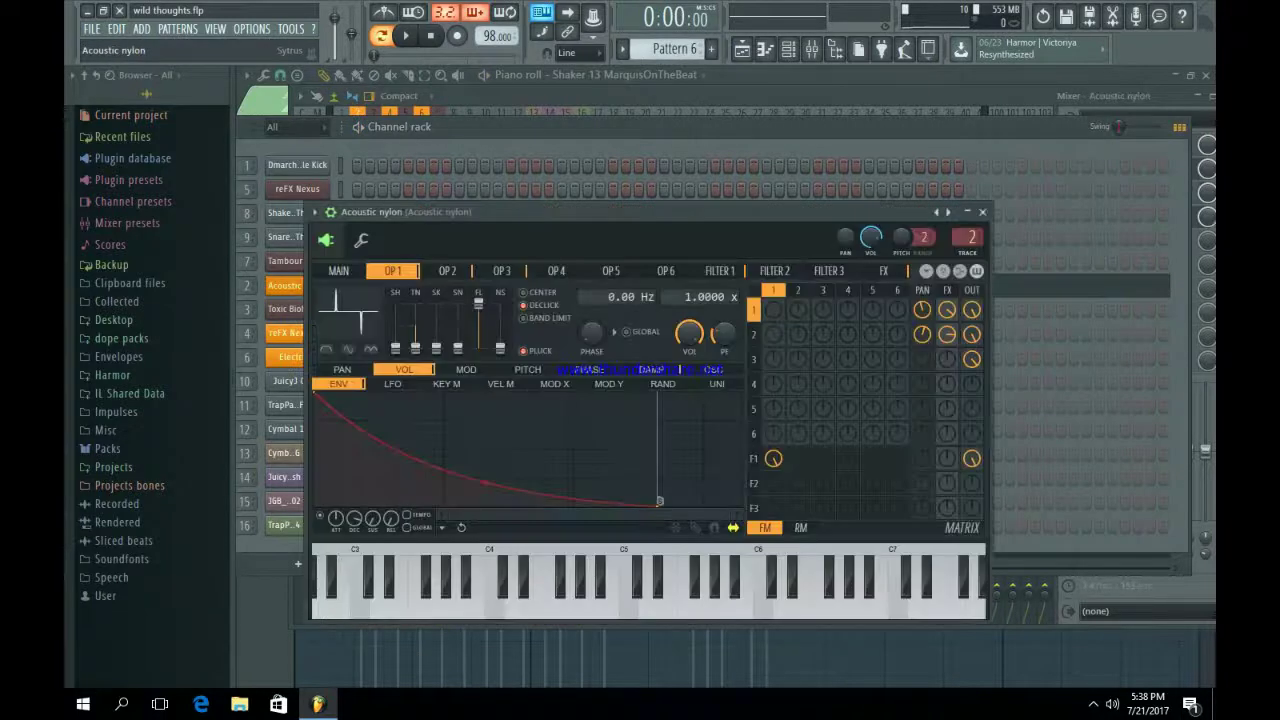
click(982, 212)
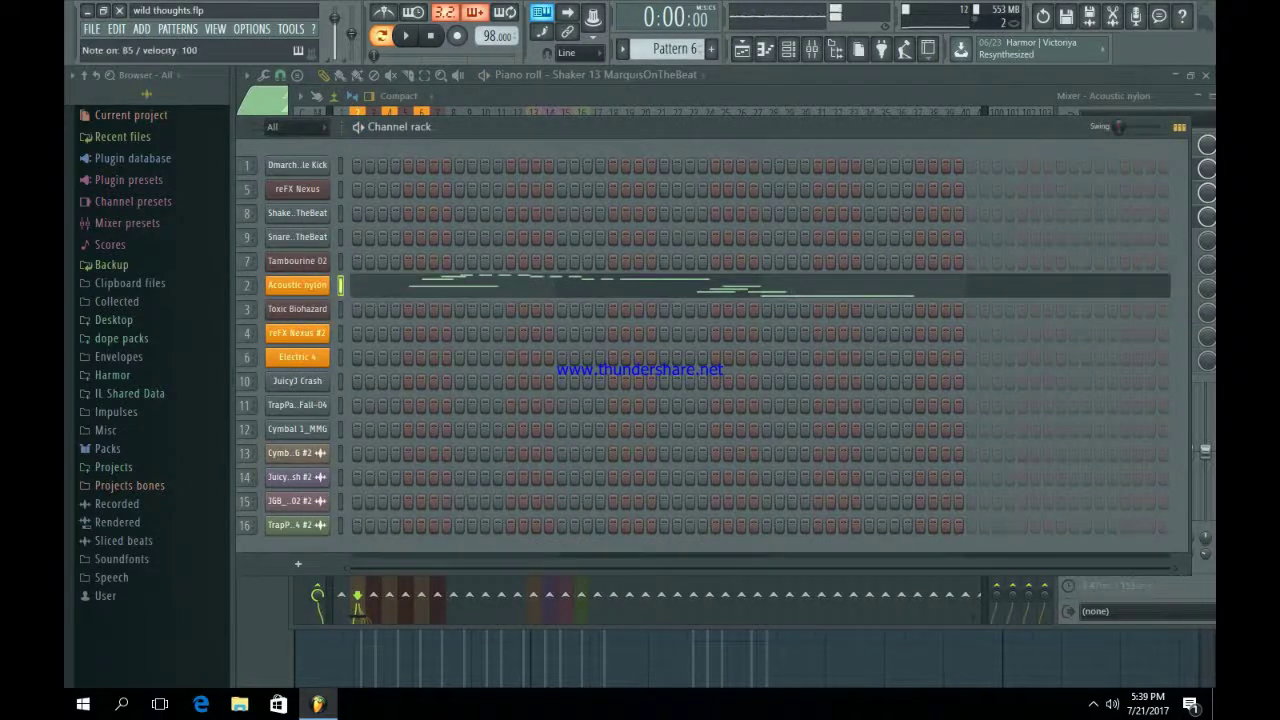
Examine the Acoustic nylon mixer track's effects, including Fruity Stereo Shaper, Fruity Reeverb 2 and Fruity parametric EQ 2.
key(F9)
click(1122, 216)
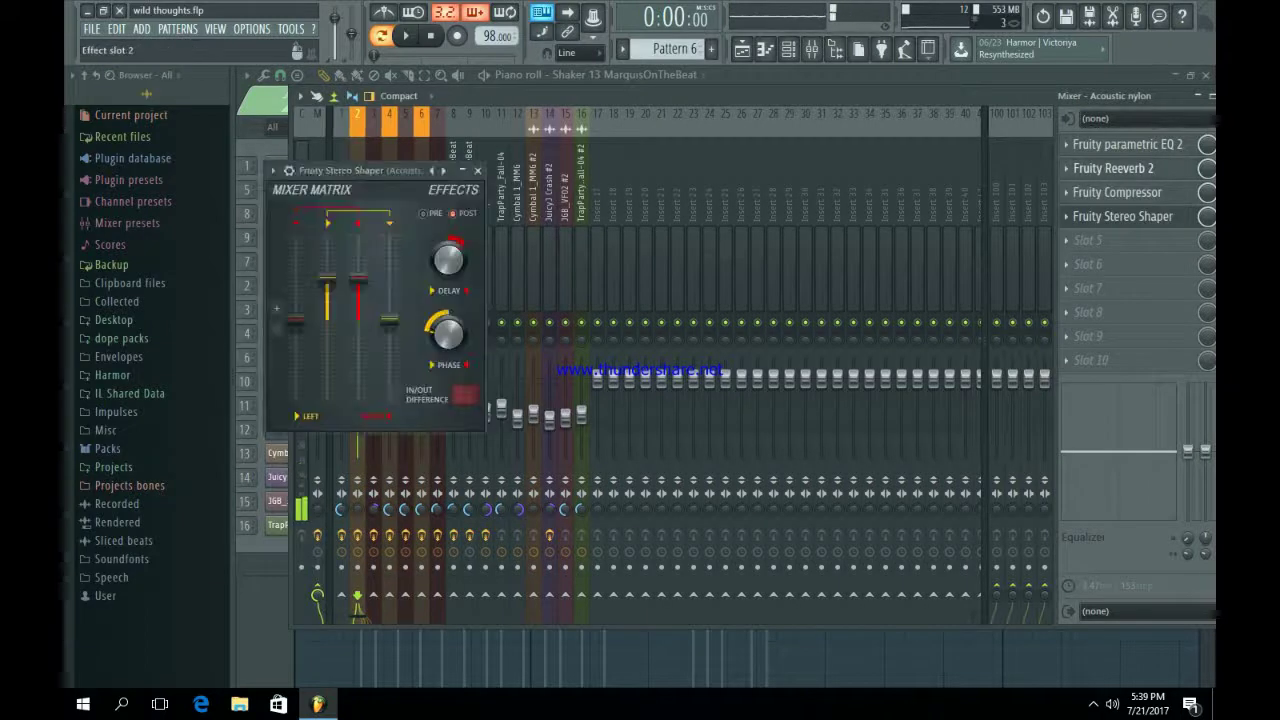
click(1122, 169)
click(1122, 169)
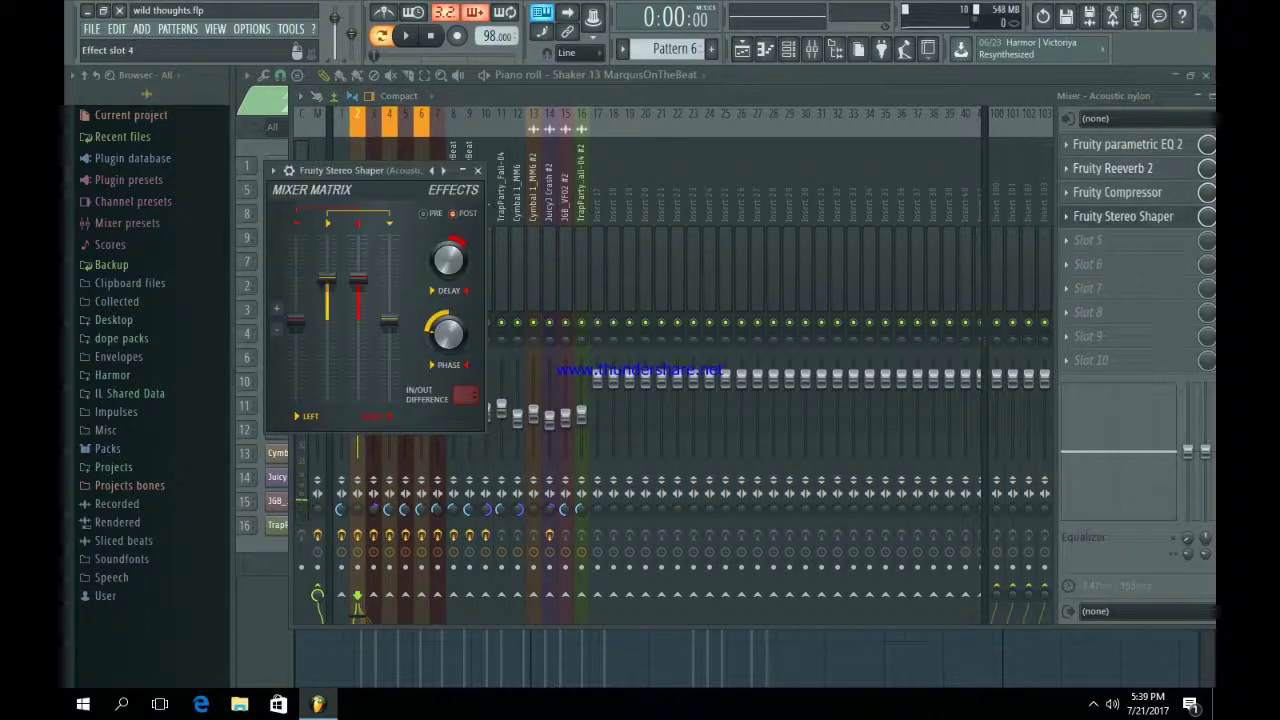
click(1122, 216)
click(1122, 216)
click(1122, 216)
click(1122, 144)
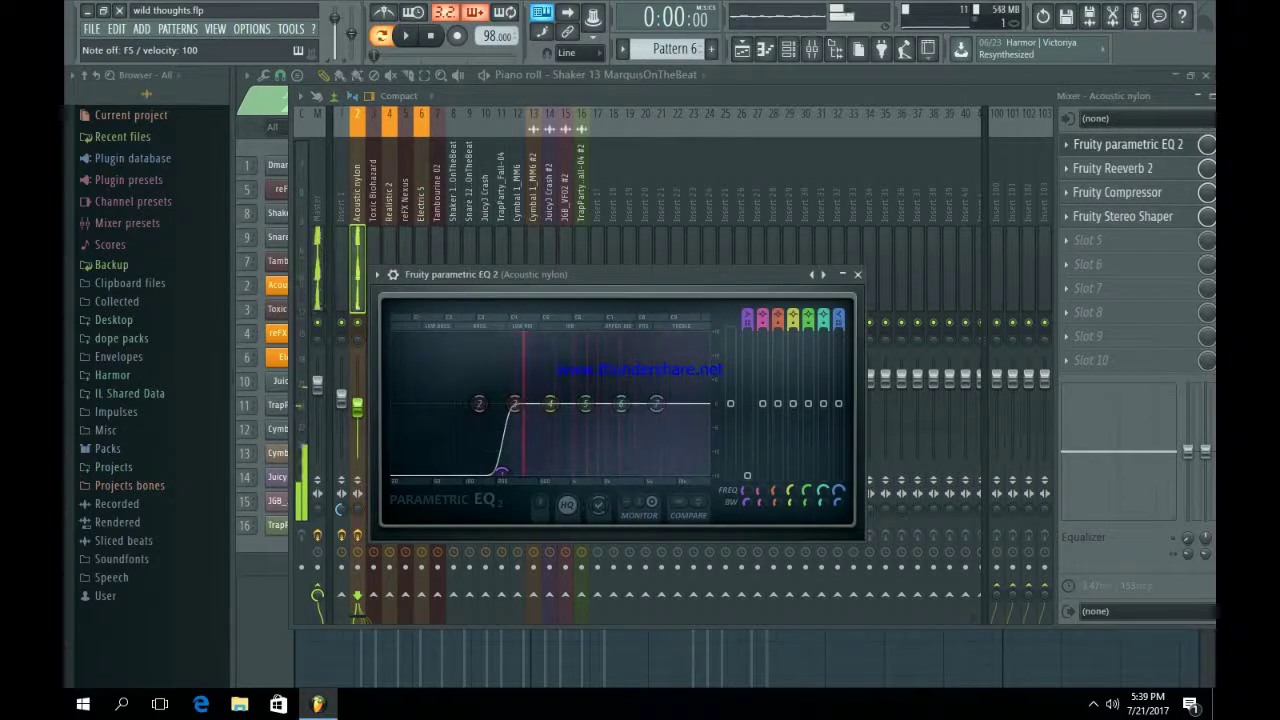
click(1122, 144)
Open the Acoustic nylon melody of Pattern 6 in the piano roll and play it back.
click(789, 49)
click(644, 287)
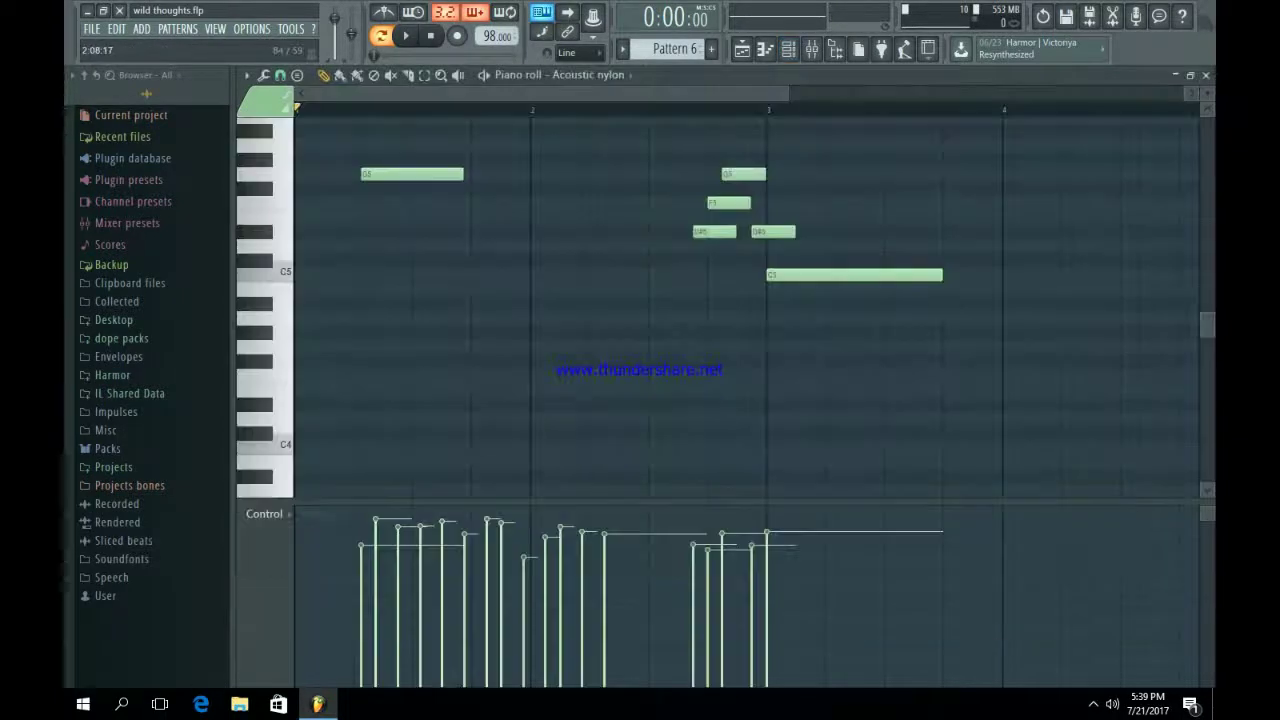
scroll(644, 289, up, 3)
key(space)
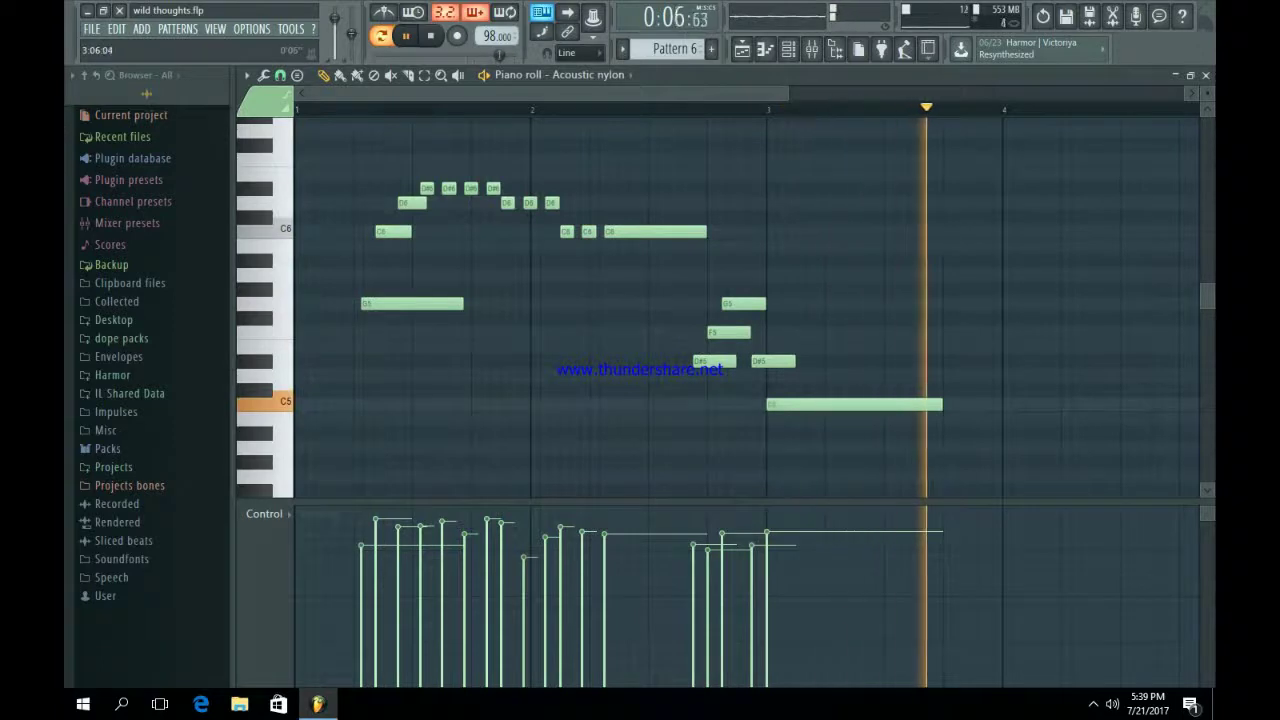
key(space)
Play the shaker rhythm in Pattern 7 while checking its sample settings, and play the tambourine rhythm in Pattern 8.
key(F6)
scroll(676, 49, down, 1)
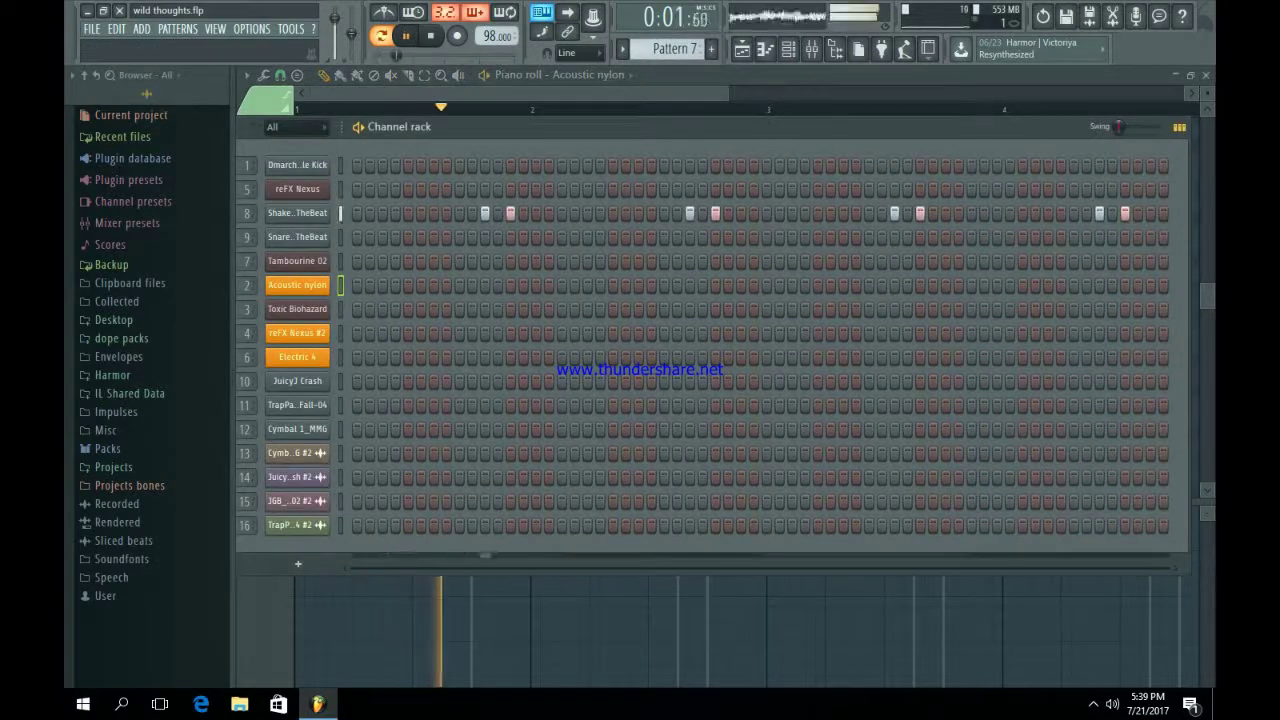
click(297, 213)
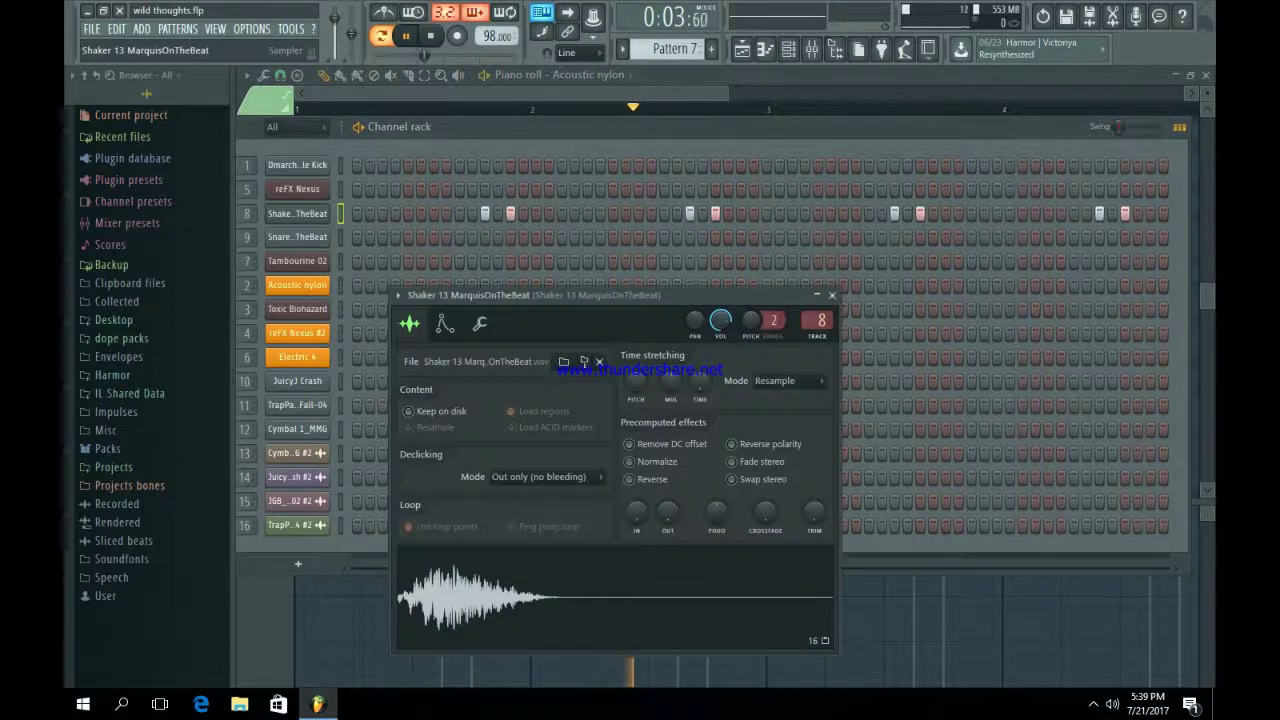
click(297, 213)
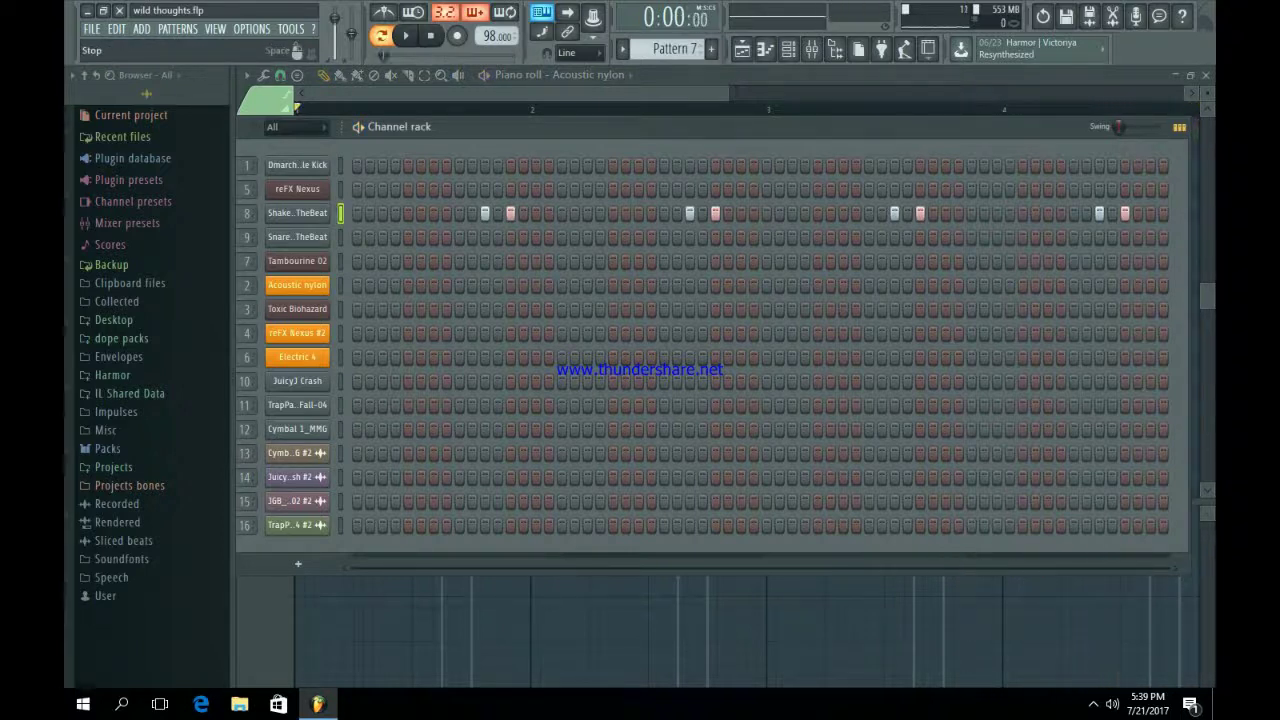
scroll(675, 49, down, 1)
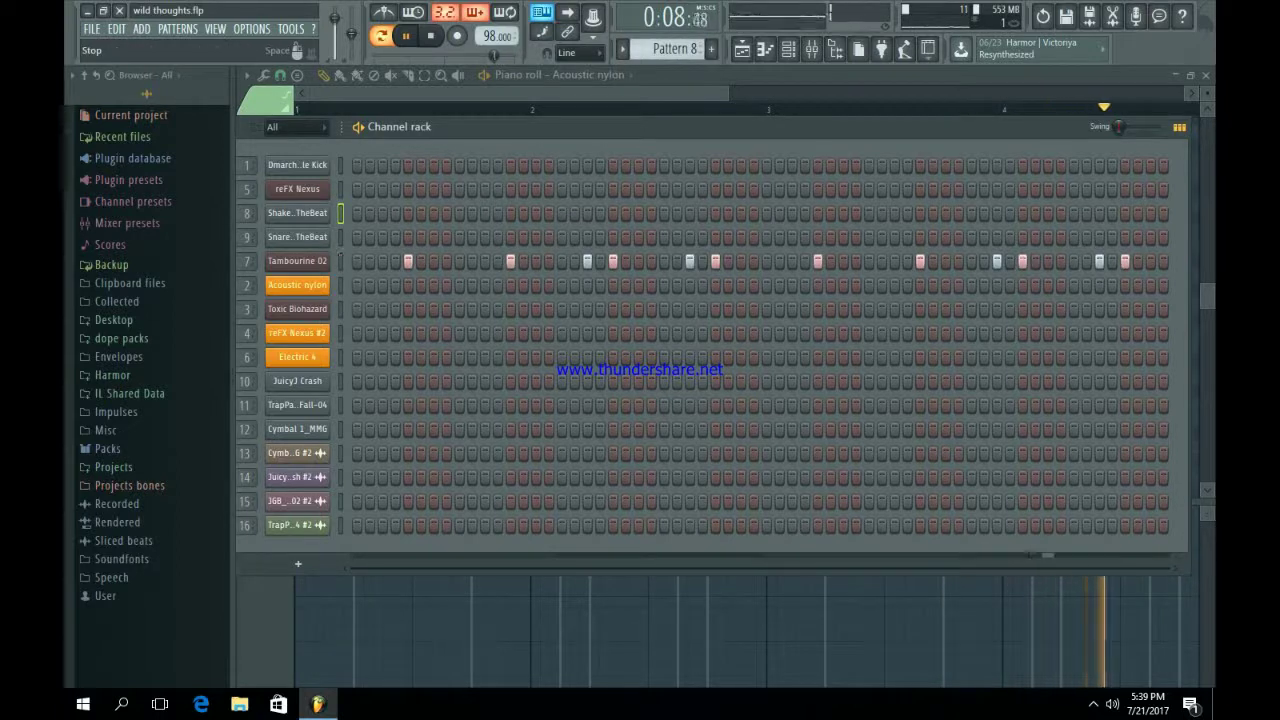
click(431, 36)
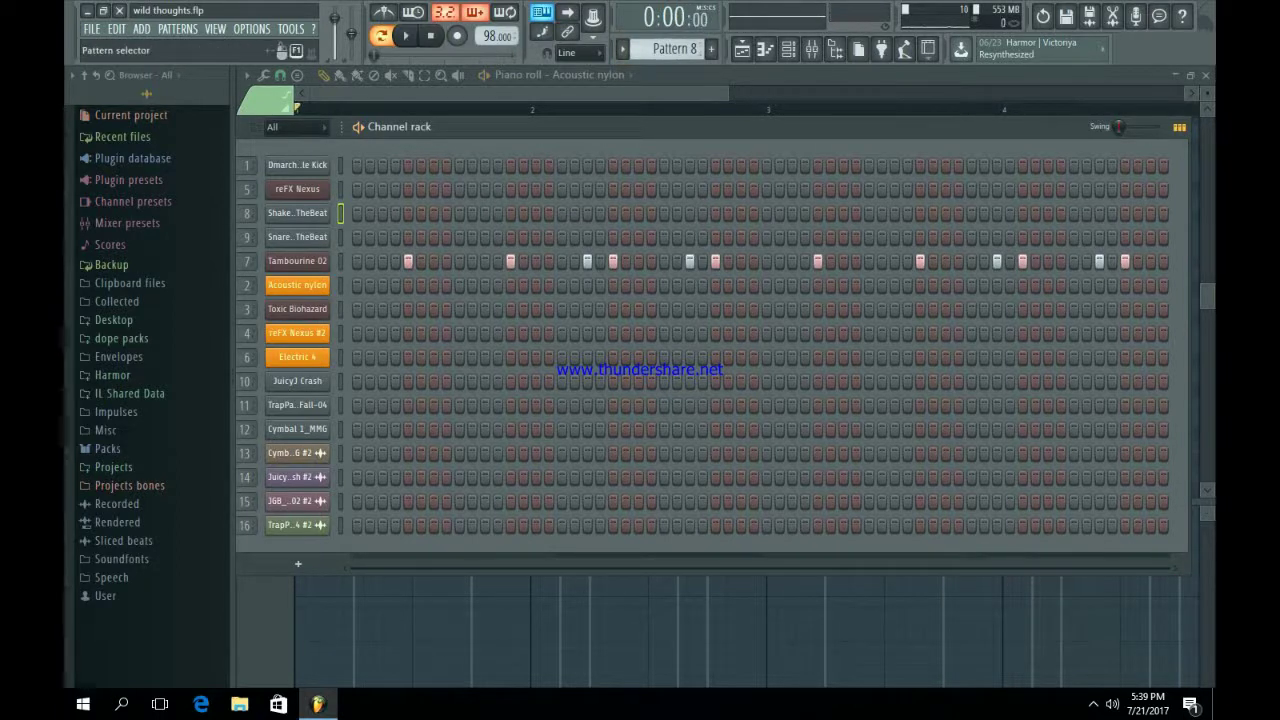
Switch to Pattern 9, open the Toxic Biohazard instrument, and audition its sound with a note.
scroll(675, 49, down, 1)
click(297, 309)
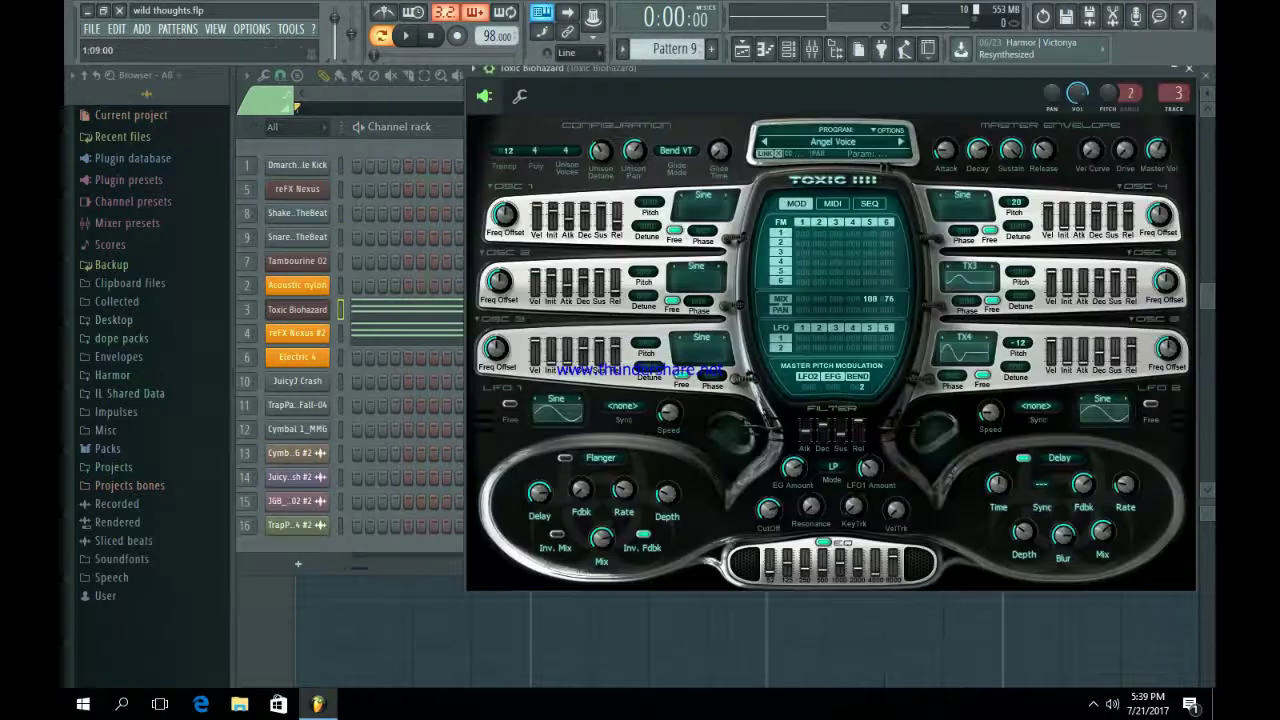
key(m)
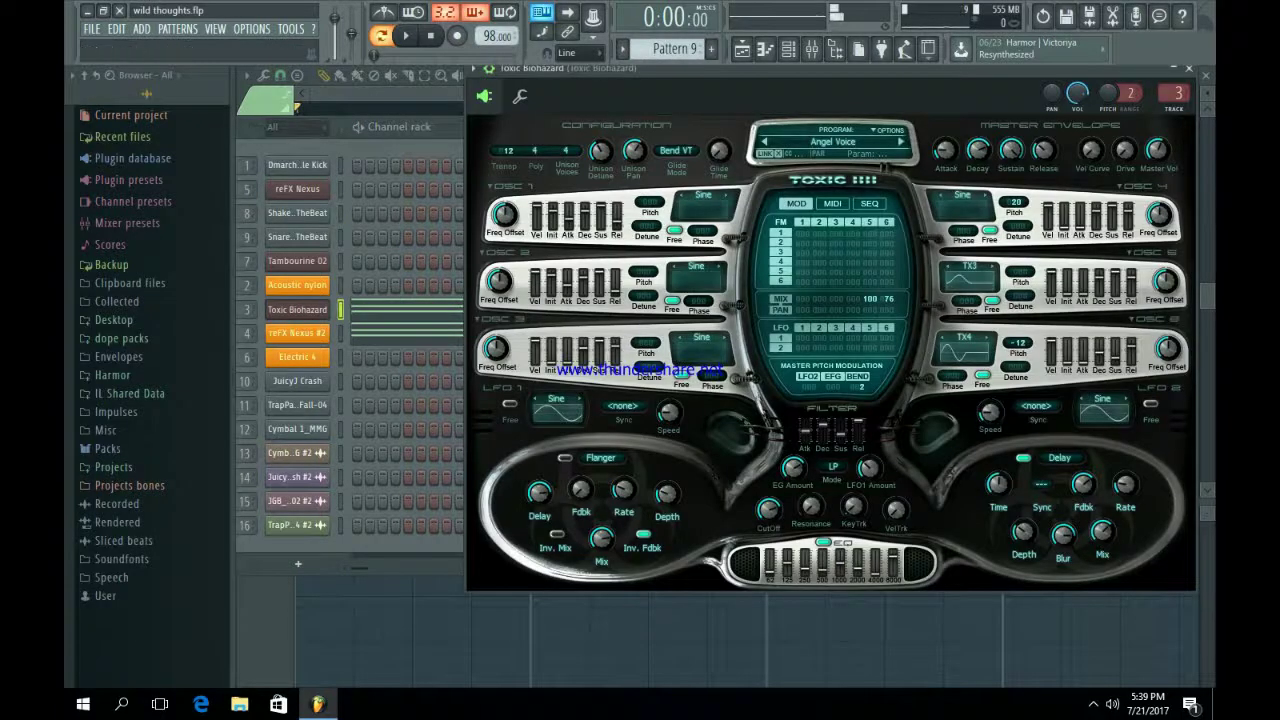
Examine the Toxic Biohazard mixer track's effects: Fruity parametric EQ 2, Fruity Stereo Shaper and Fruity Reeverb 2.
click(1189, 69)
click(812, 48)
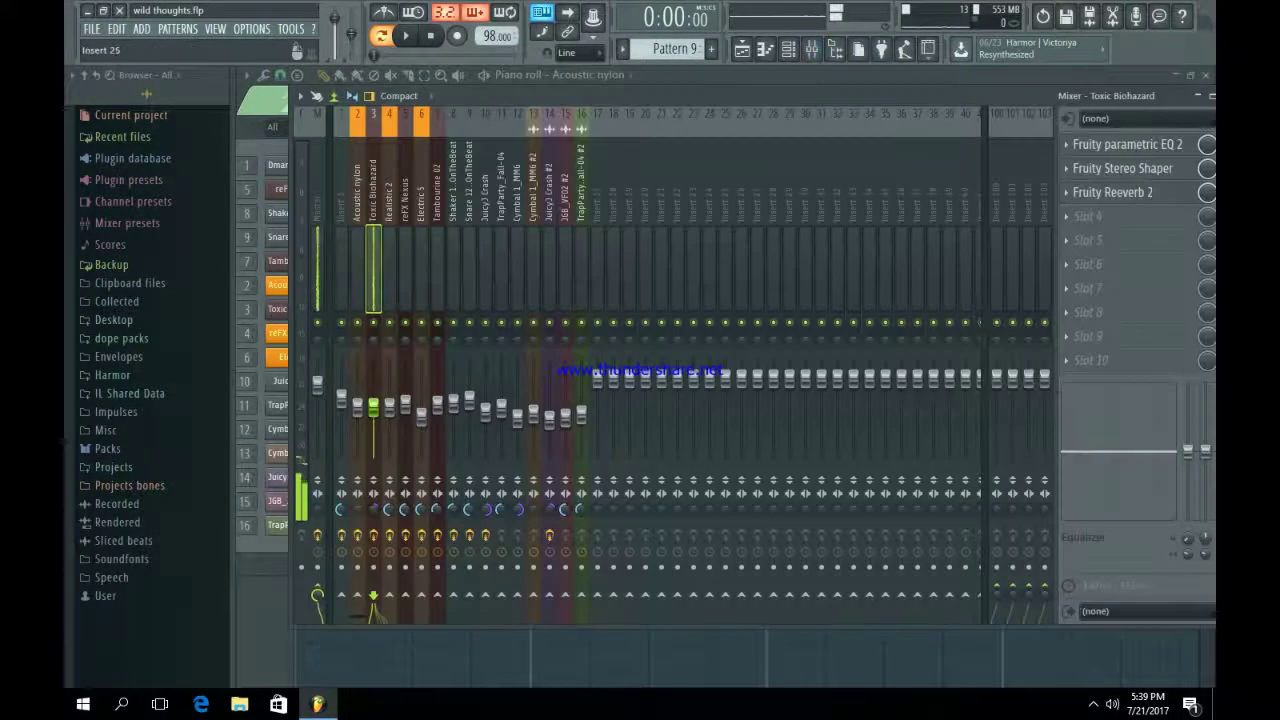
click(1127, 144)
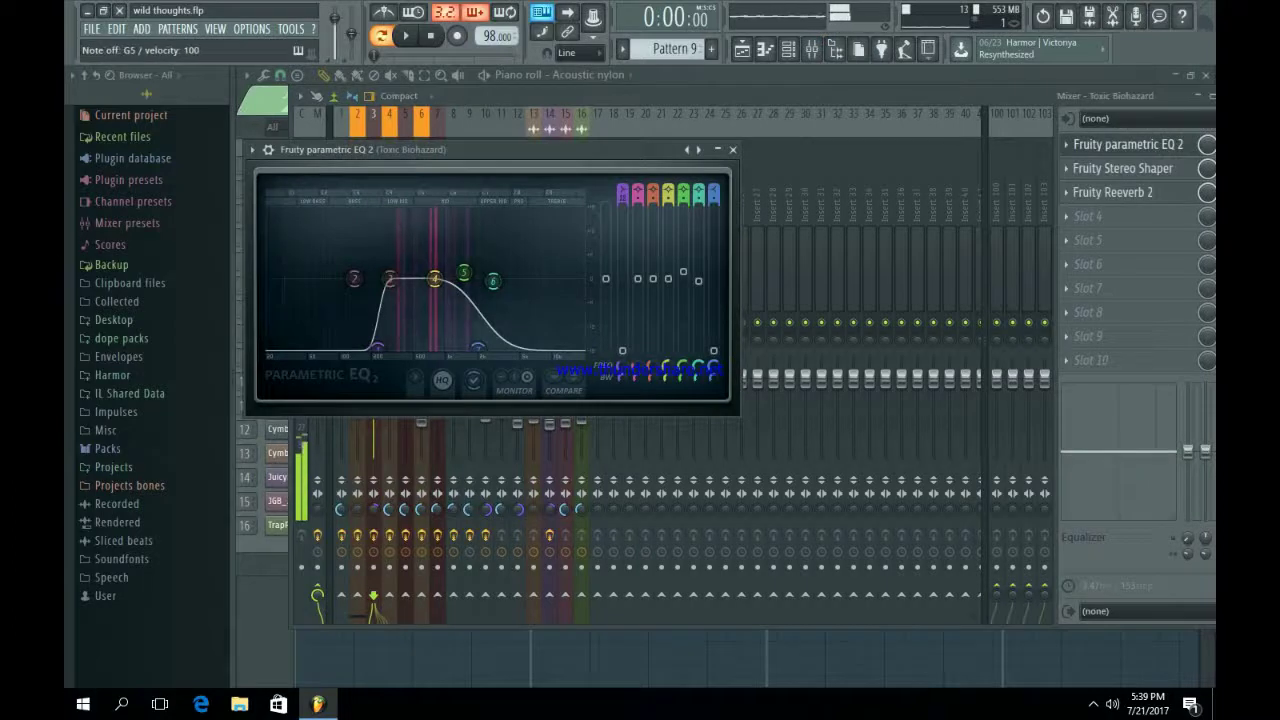
click(1127, 144)
click(1122, 168)
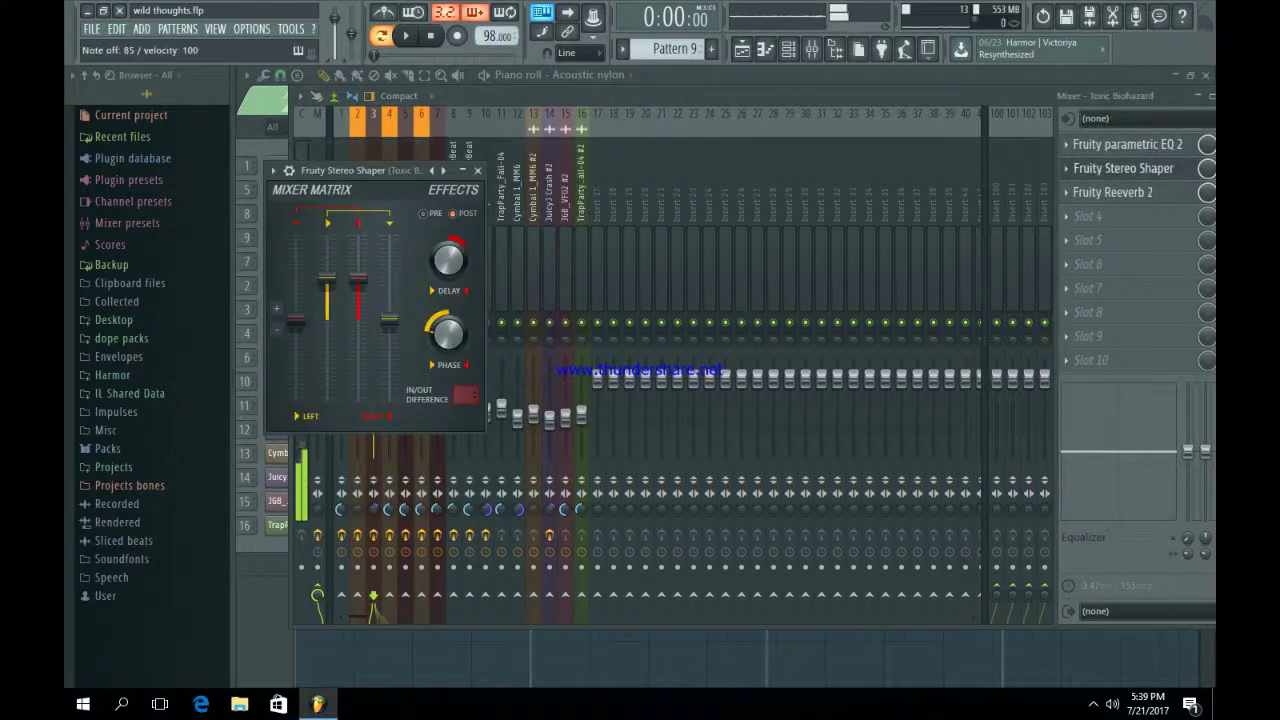
click(1122, 168)
click(1113, 192)
click(1113, 192)
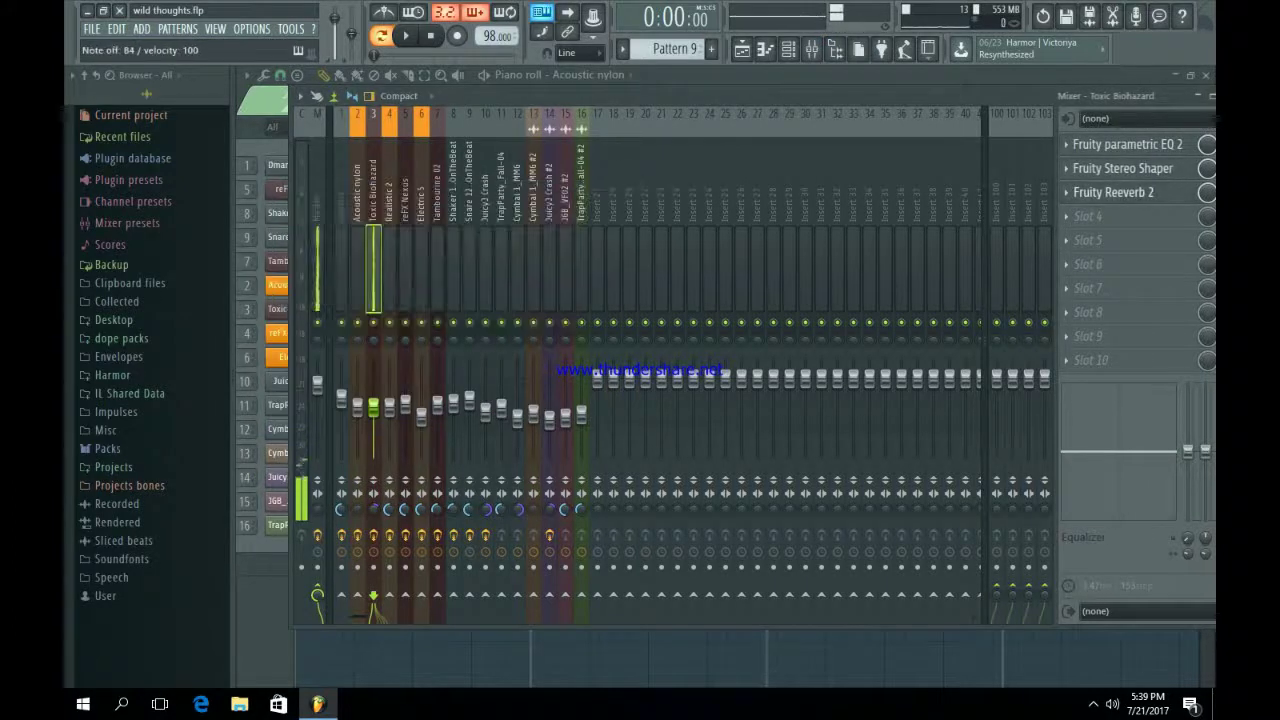
click(812, 48)
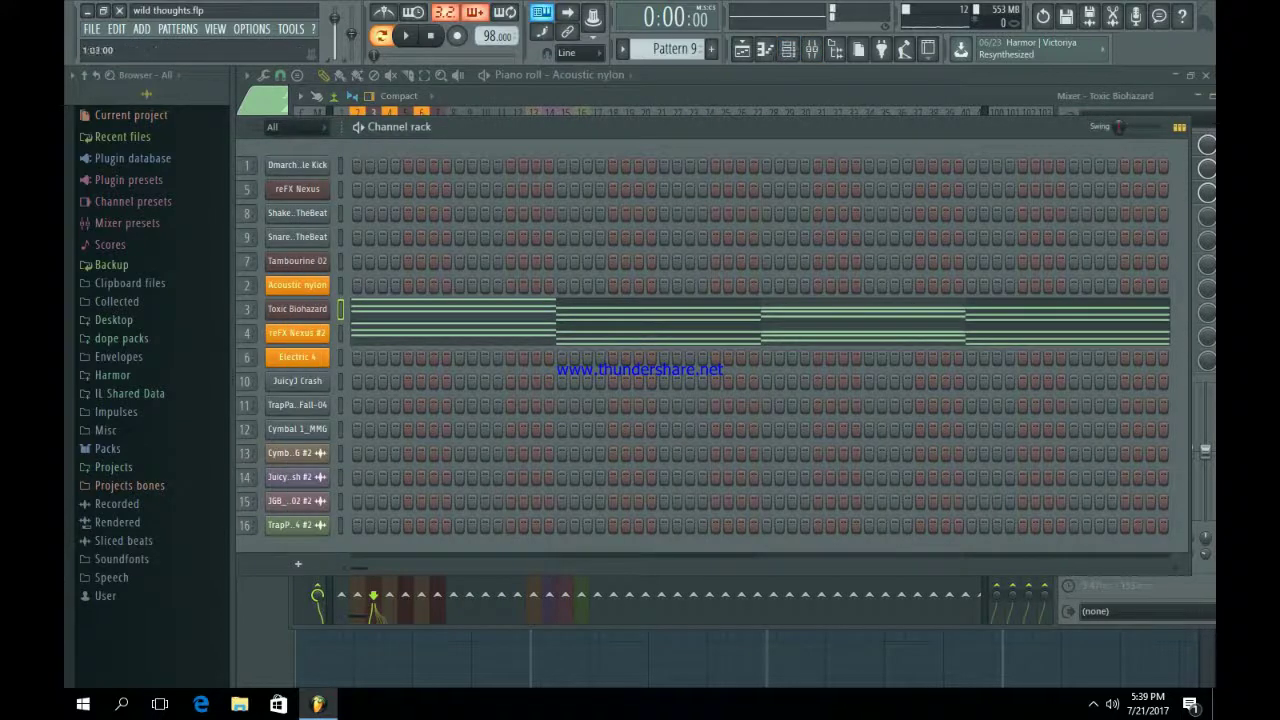
Open the Toxic Biohazard chords of Pattern 9 in the piano roll and play them back through all bars.
drag(498, 127, 620, 129)
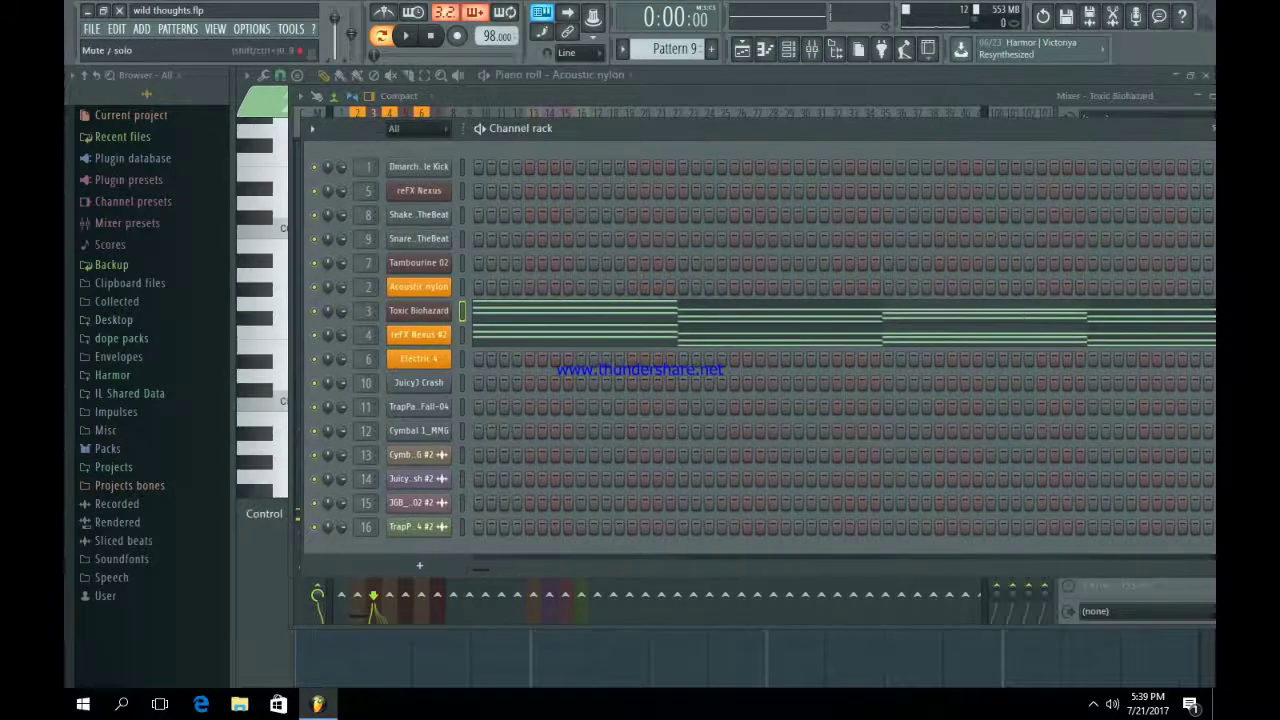
click(706, 312)
drag(613, 93, 835, 93)
scroll(805, 300, down, 3)
key(space)
scroll(805, 300, up, 1)
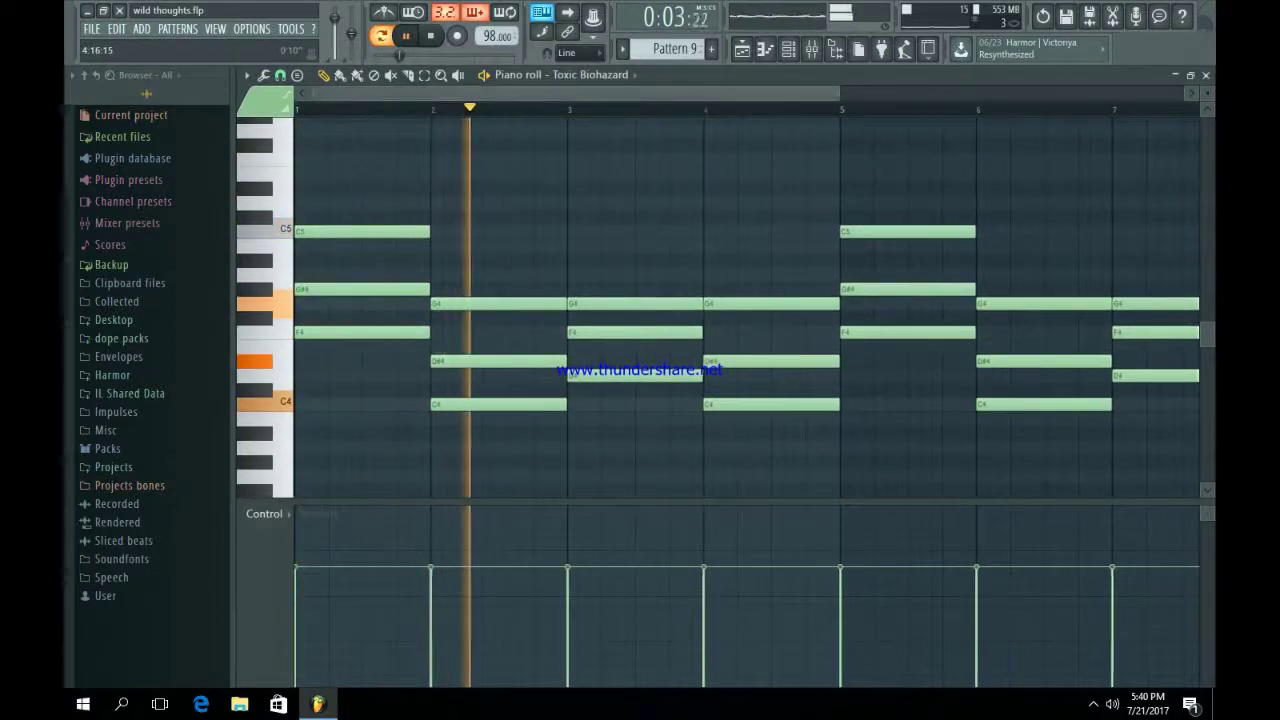
drag(835, 93, 937, 93)
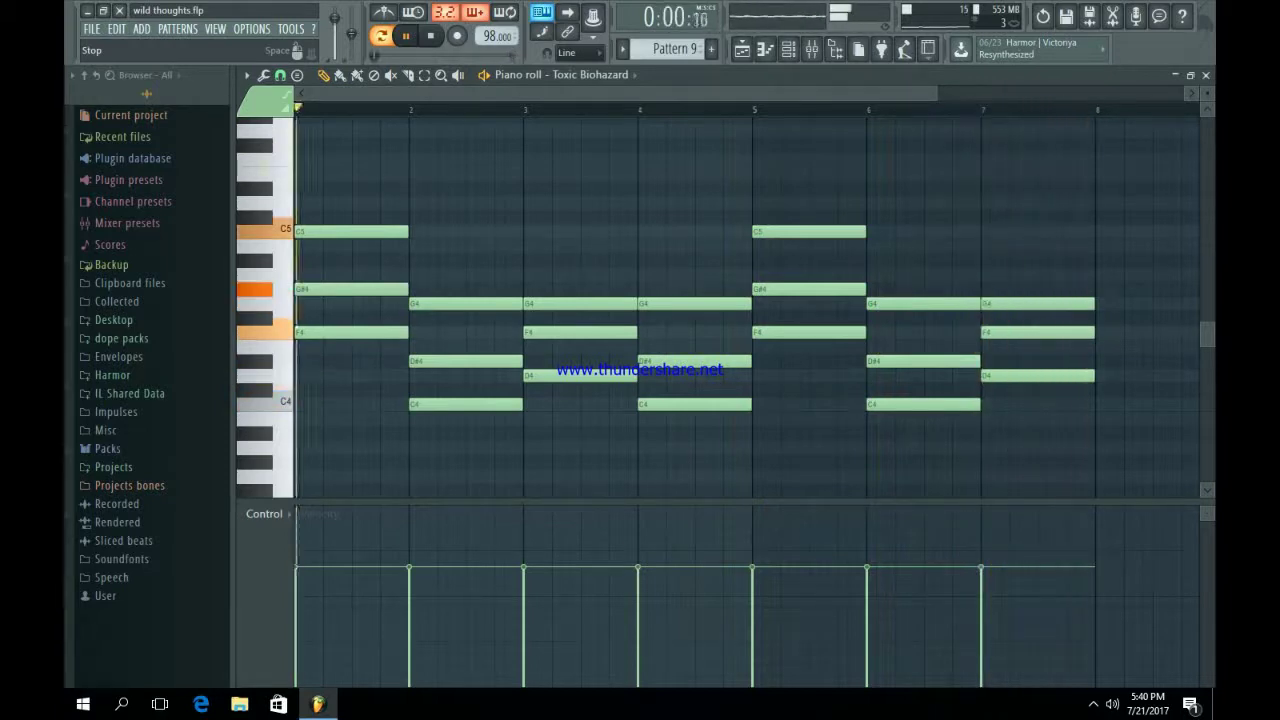
click(430, 35)
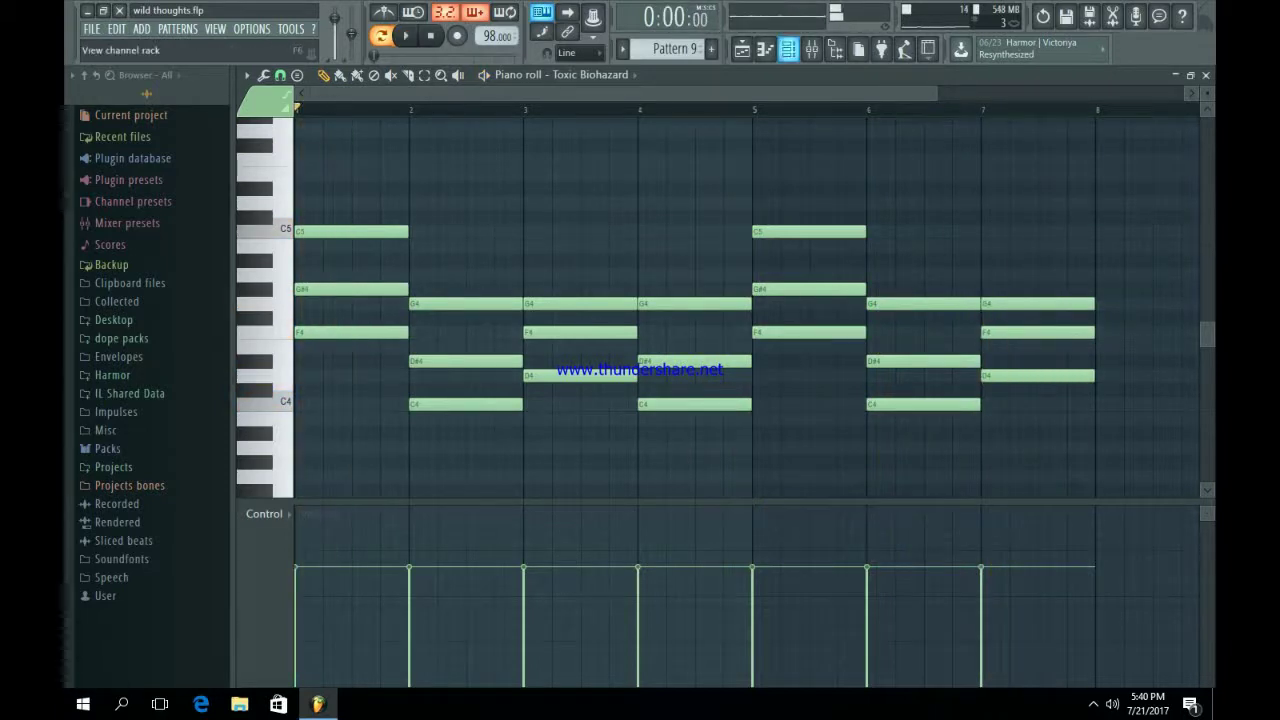
Open the reFX Nexus #2 instrument to inspect its selected piano preset, and close it again.
click(765, 48)
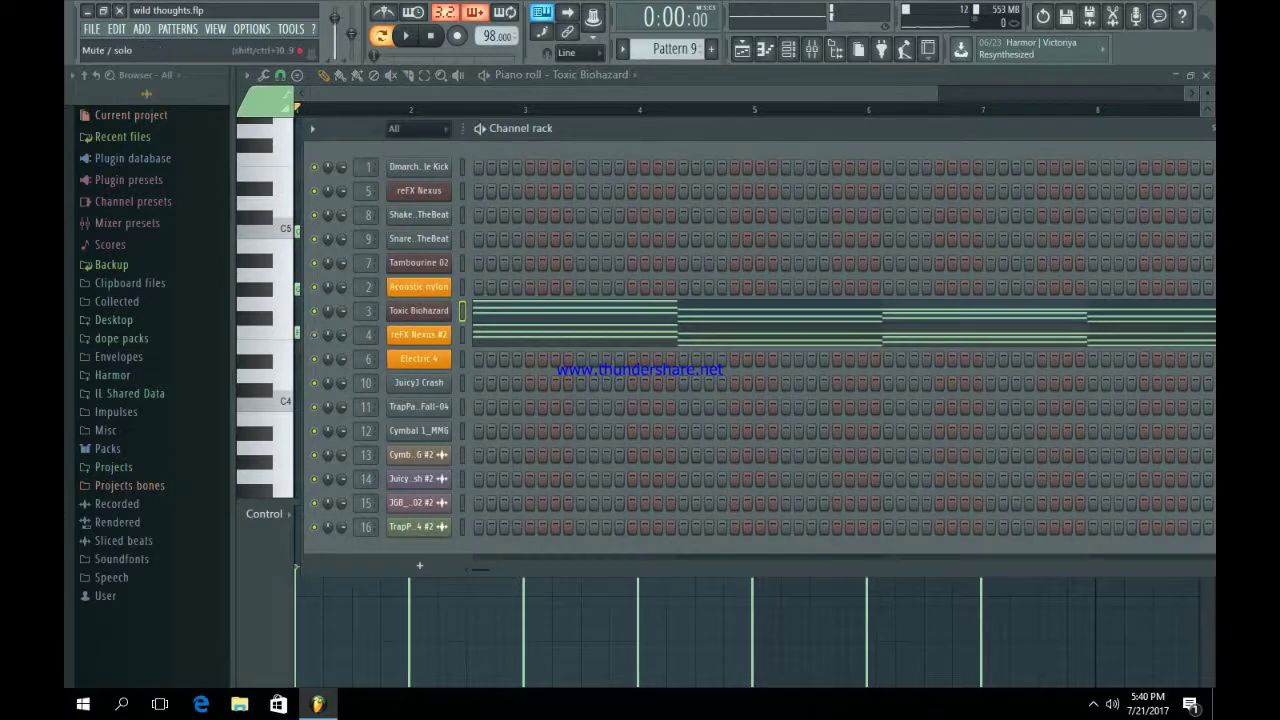
click(419, 334)
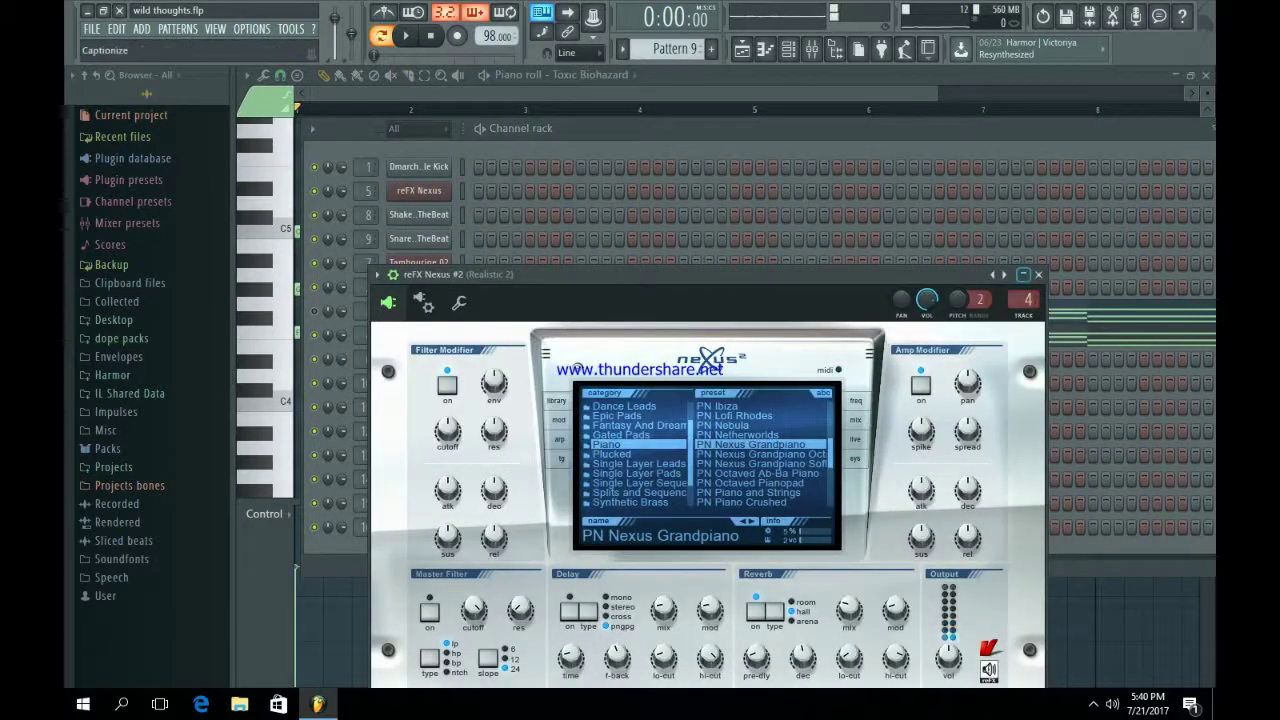
click(1039, 274)
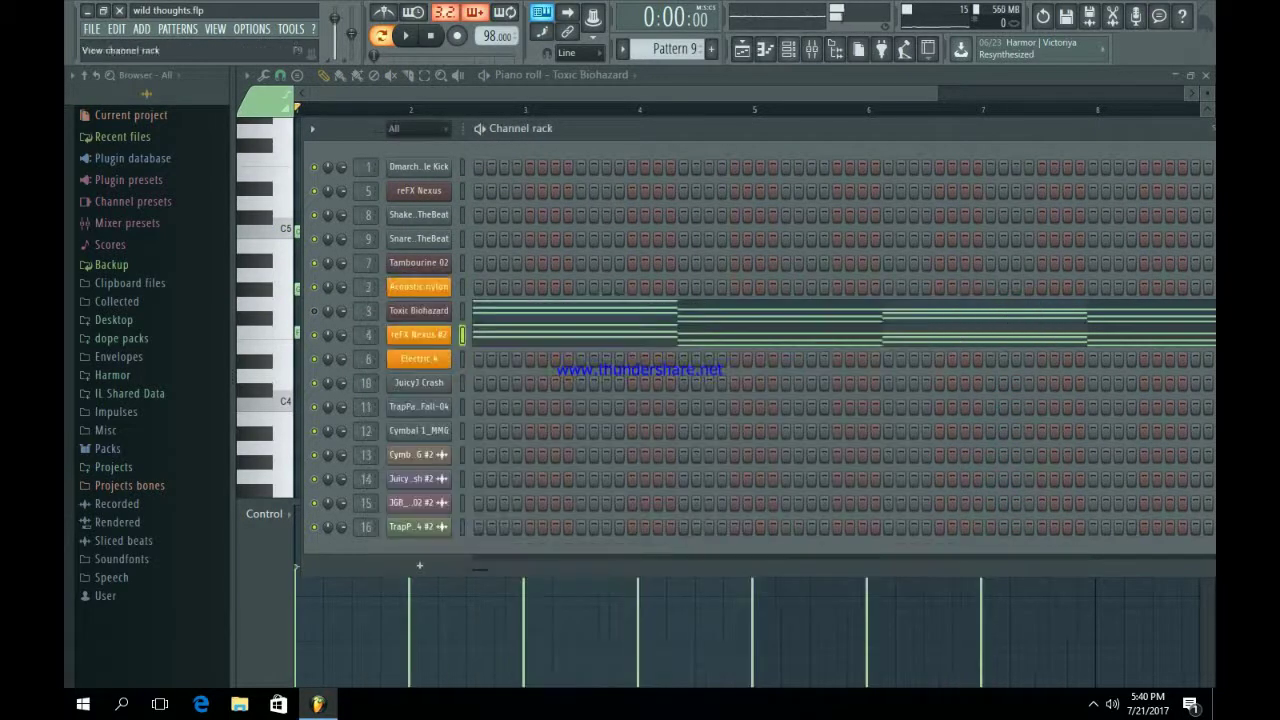
Examine the Realistic 2 mixer track's effects: Fruity parametric EQ 2, Fruity Compressor, Fruity Reeverb 2 and both Fruity Stereo Shapers.
click(811, 48)
click(1128, 145)
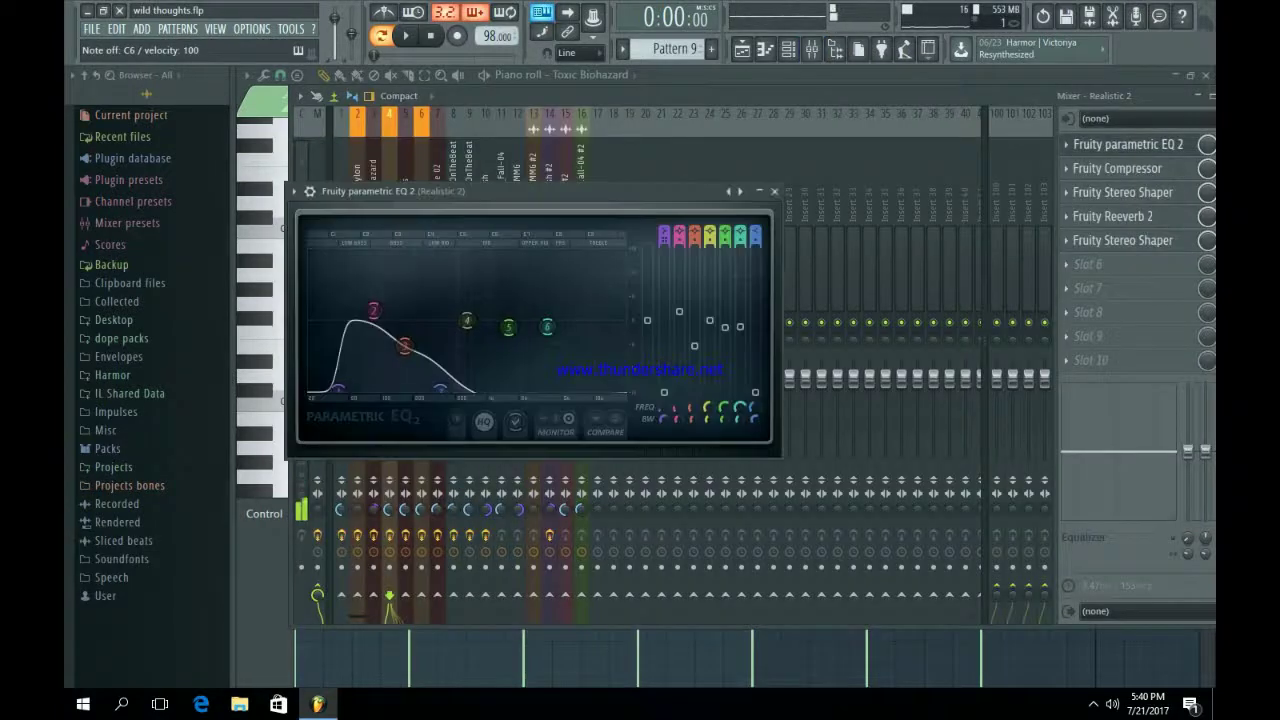
click(1128, 145)
click(1118, 169)
click(1118, 169)
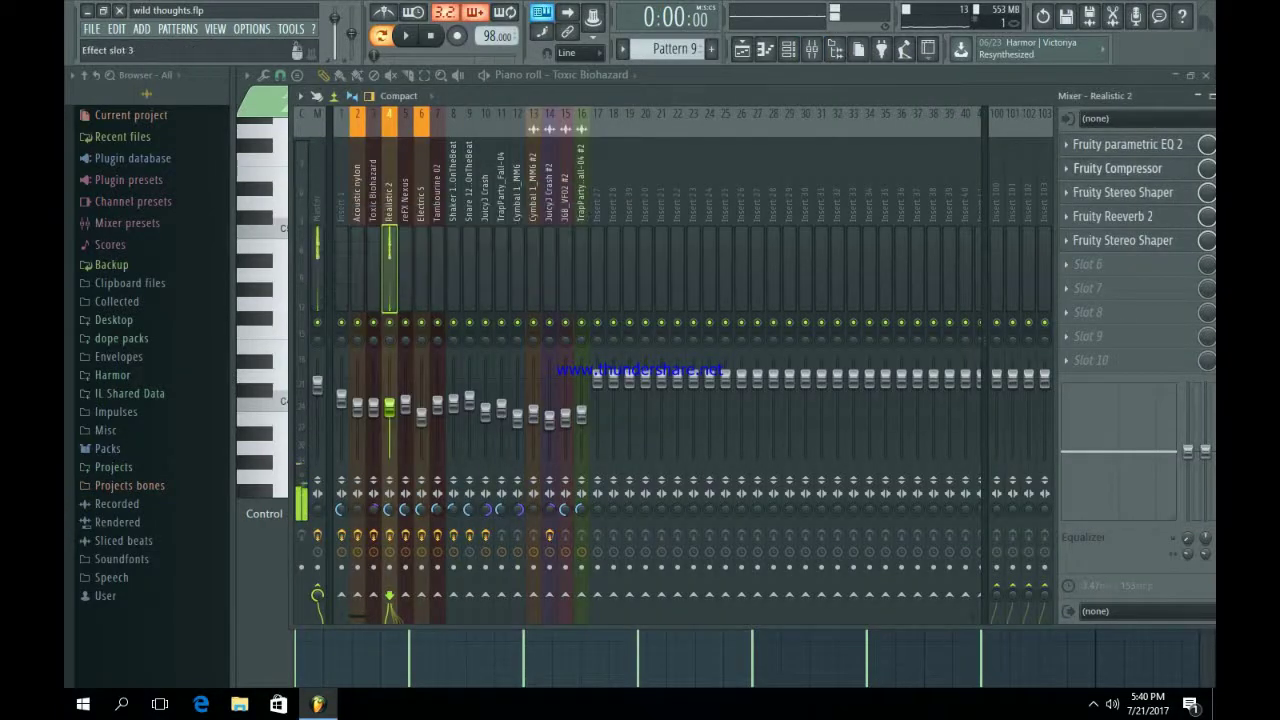
click(1118, 193)
click(1118, 193)
click(1113, 217)
click(1113, 217)
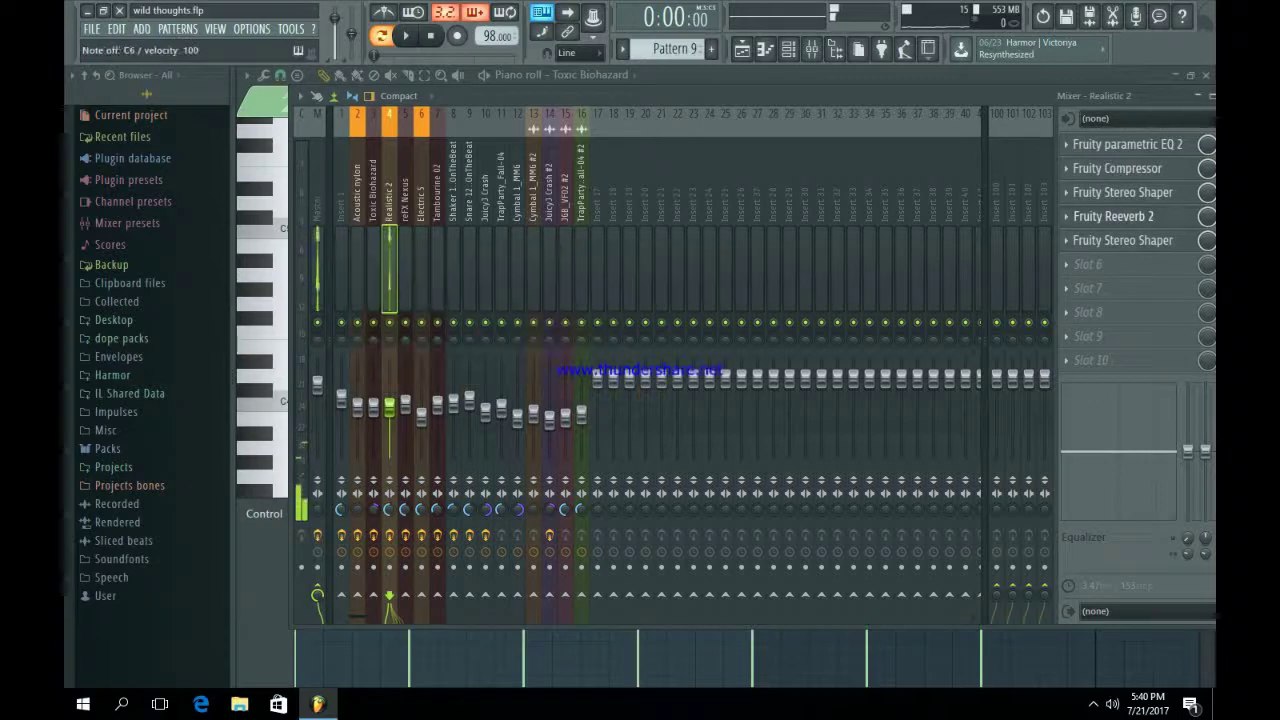
click(1118, 241)
click(1118, 241)
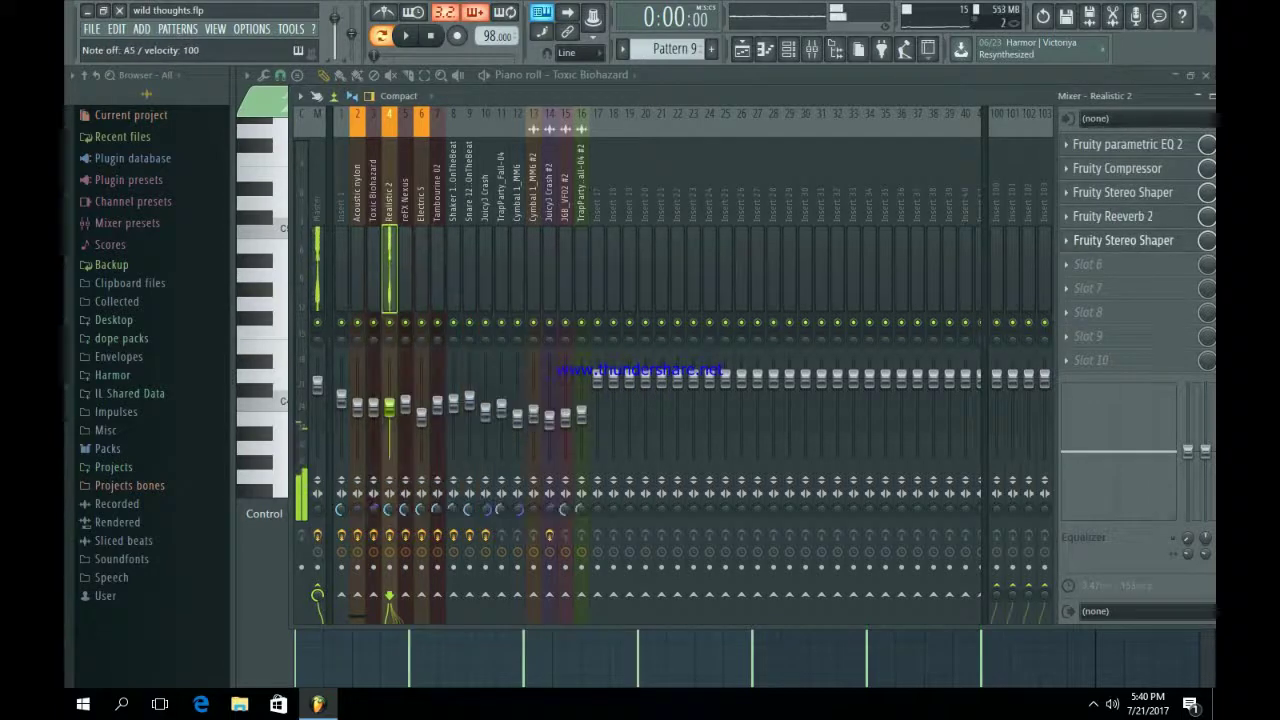
Open the reFX Nexus #2 chords of Pattern 9 in the piano roll and play them back.
click(788, 48)
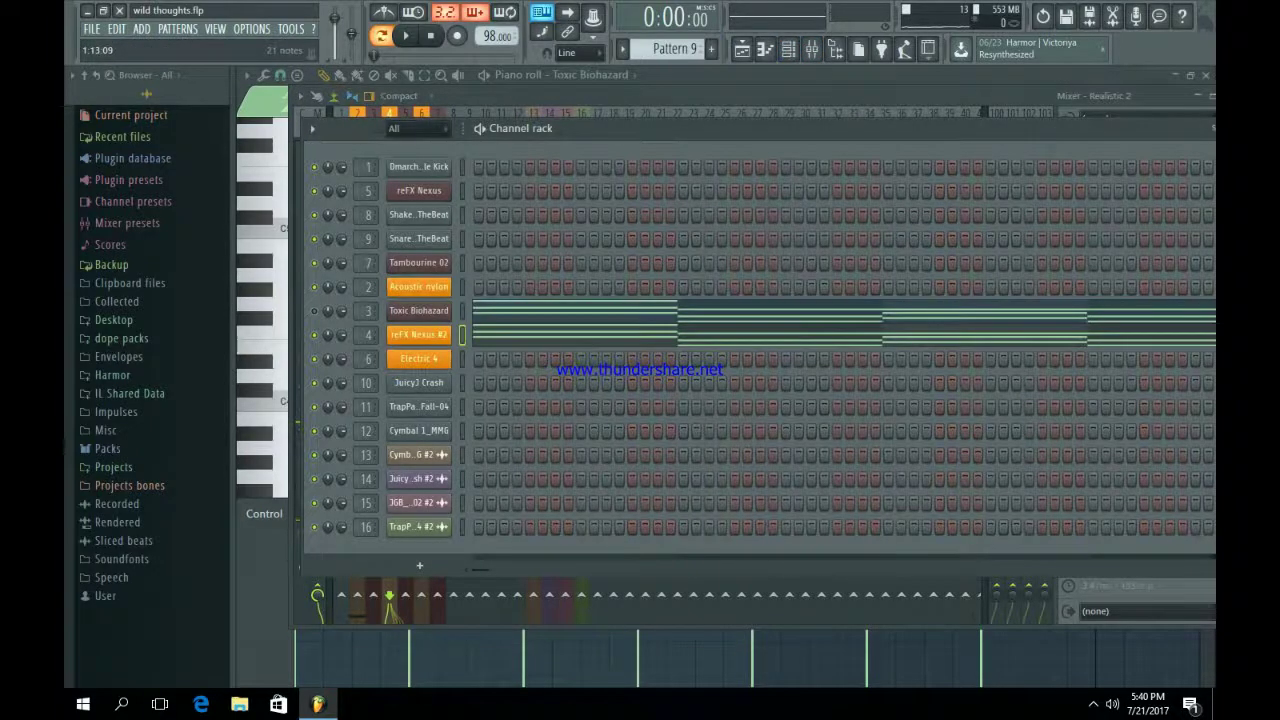
key(space)
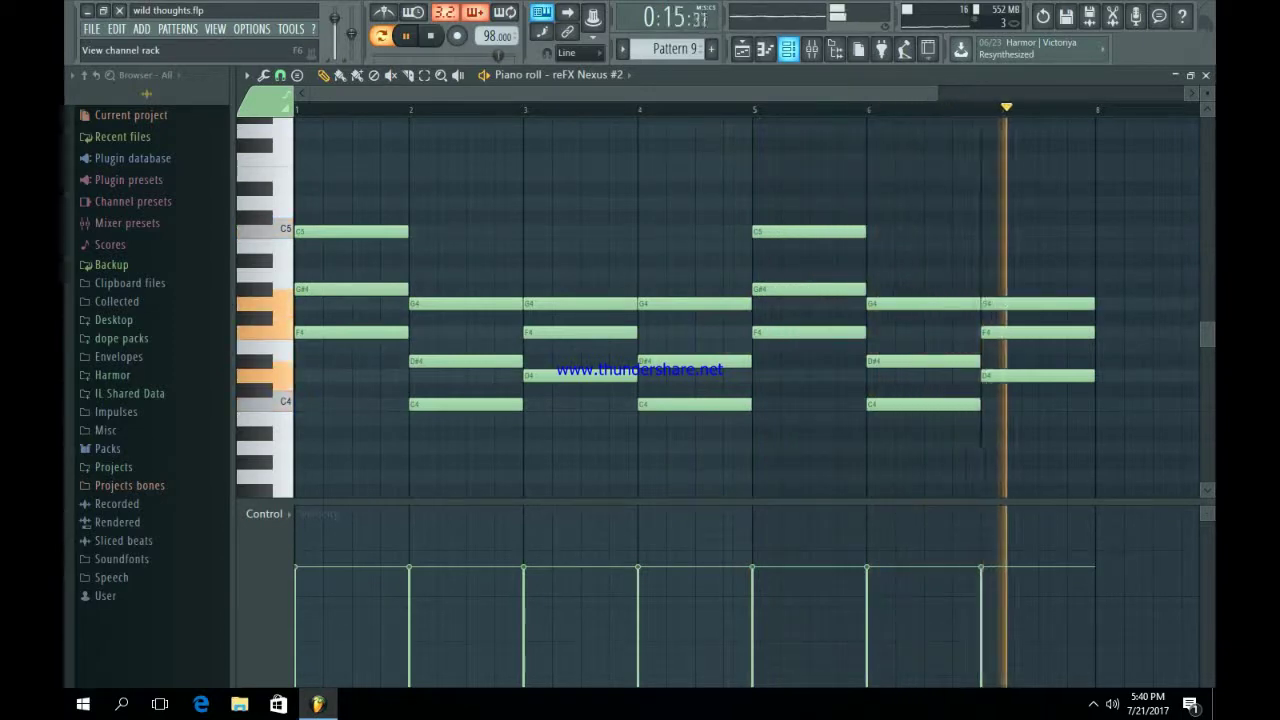
key(space)
Play the Toxic Biohazard and reFX Nexus #2 chords of Pattern 9 together while showing the Toxic Biohazard notes.
key(F6)
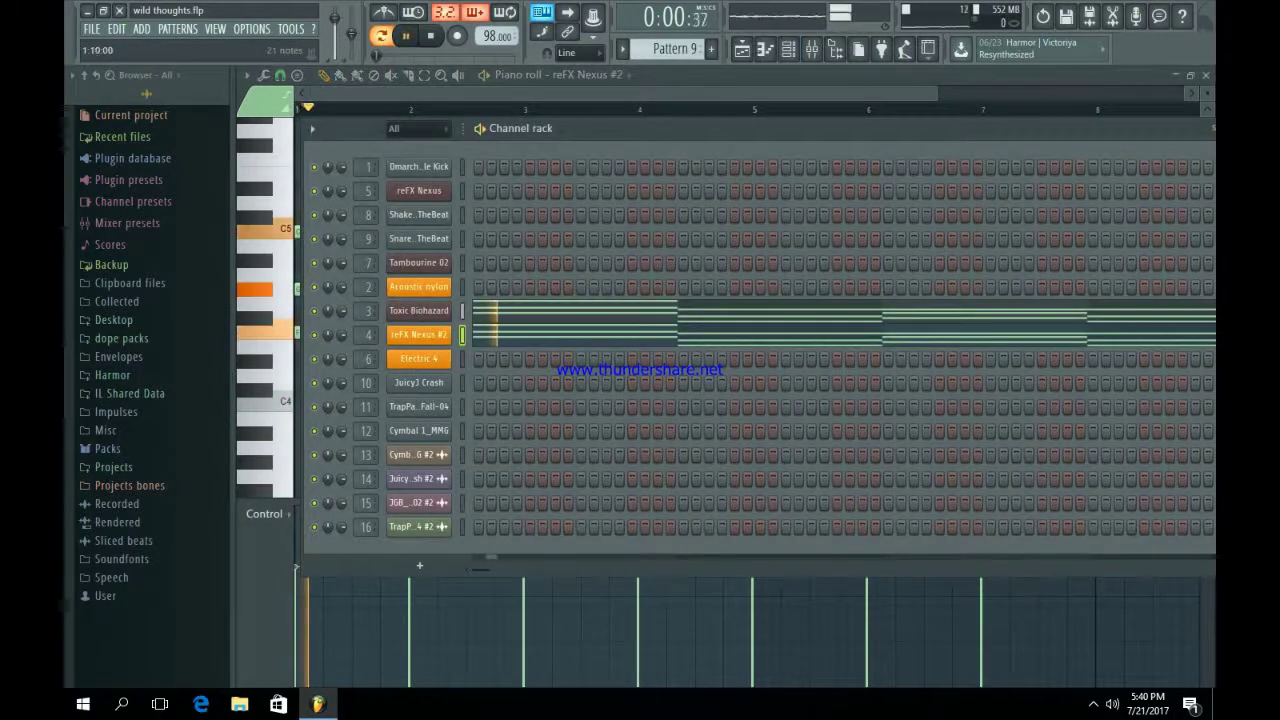
drag(680, 128, 616, 141)
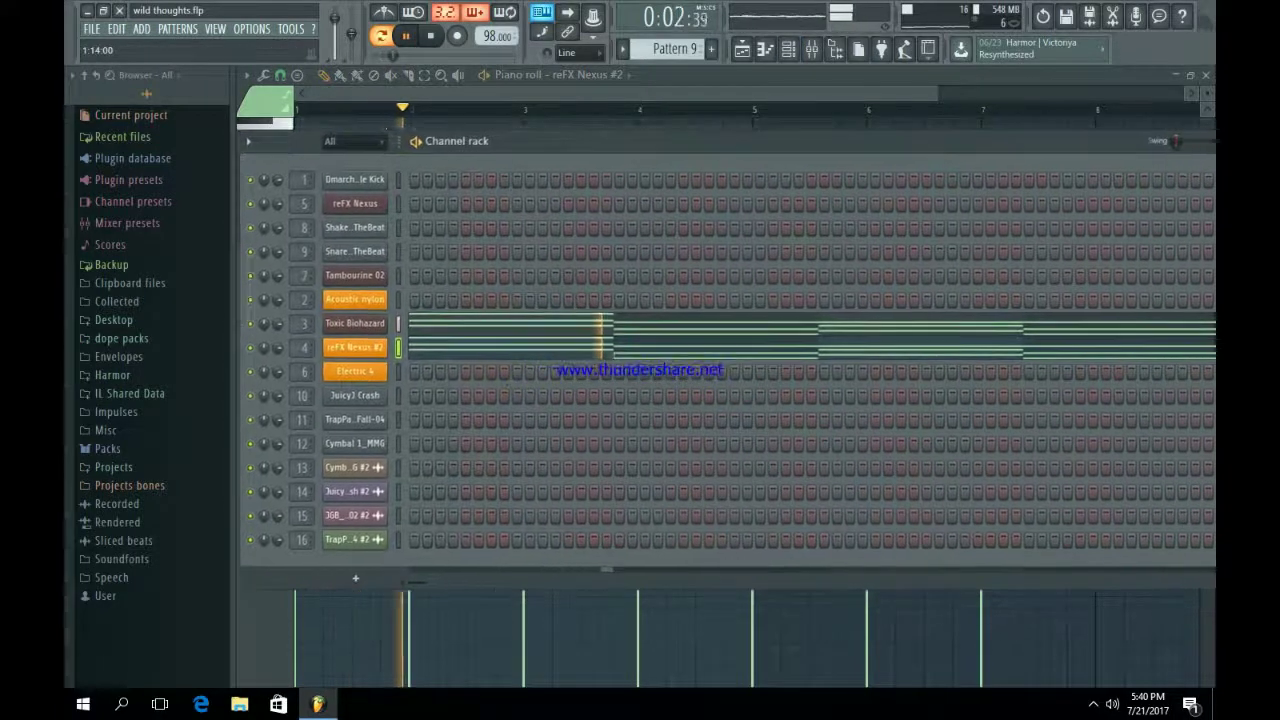
click(642, 323)
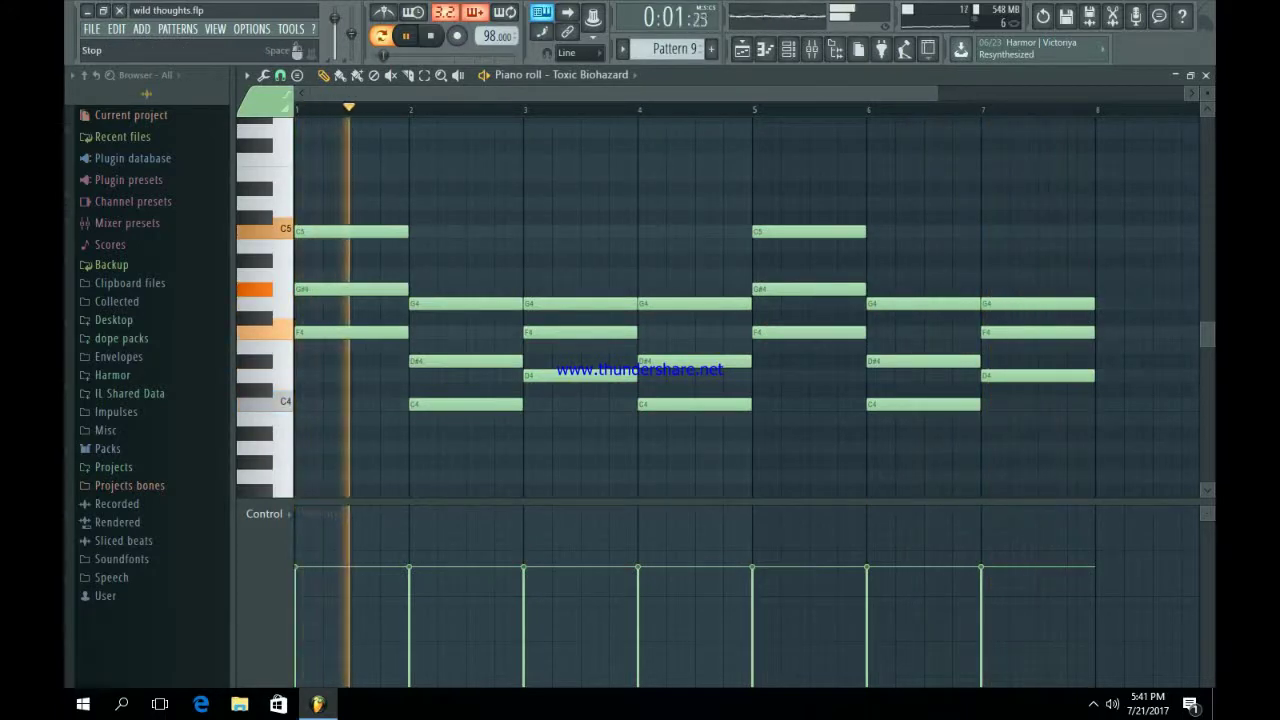
key(space)
Switch to Pattern 10, open its reFX Nexus melody in the piano roll and play it back.
click(788, 49)
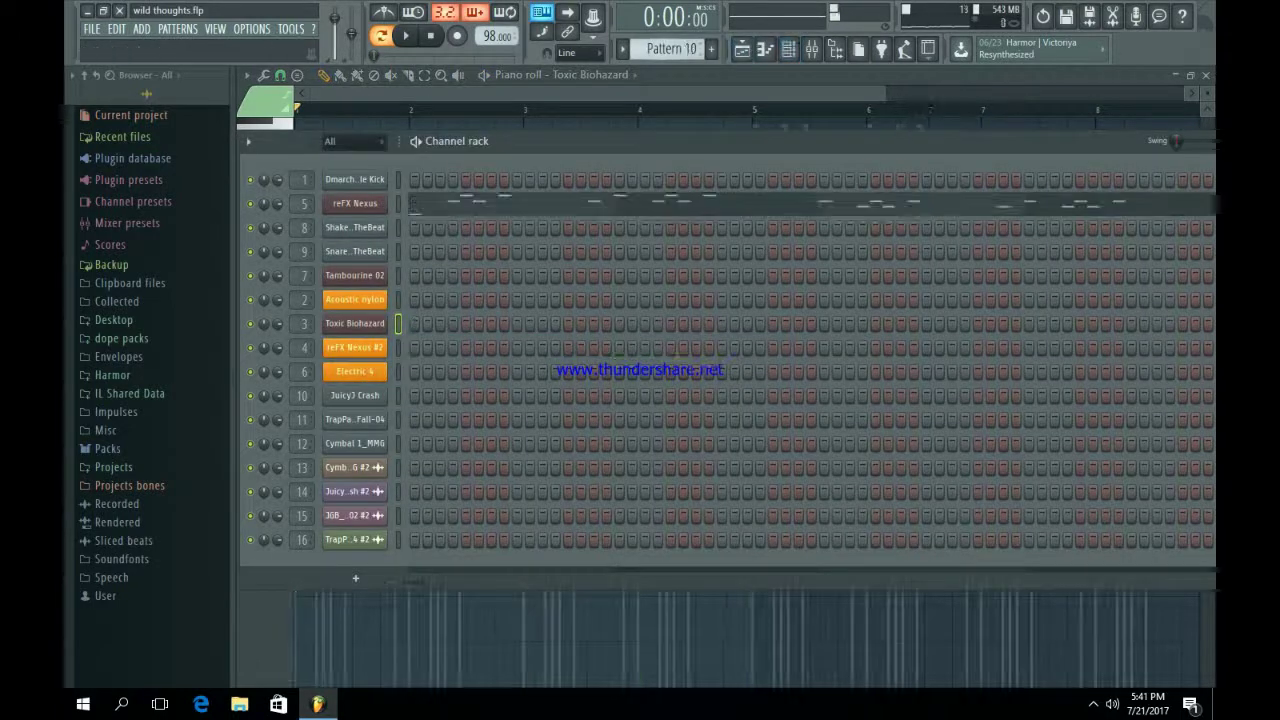
click(645, 203)
scroll(648, 190, up, 2)
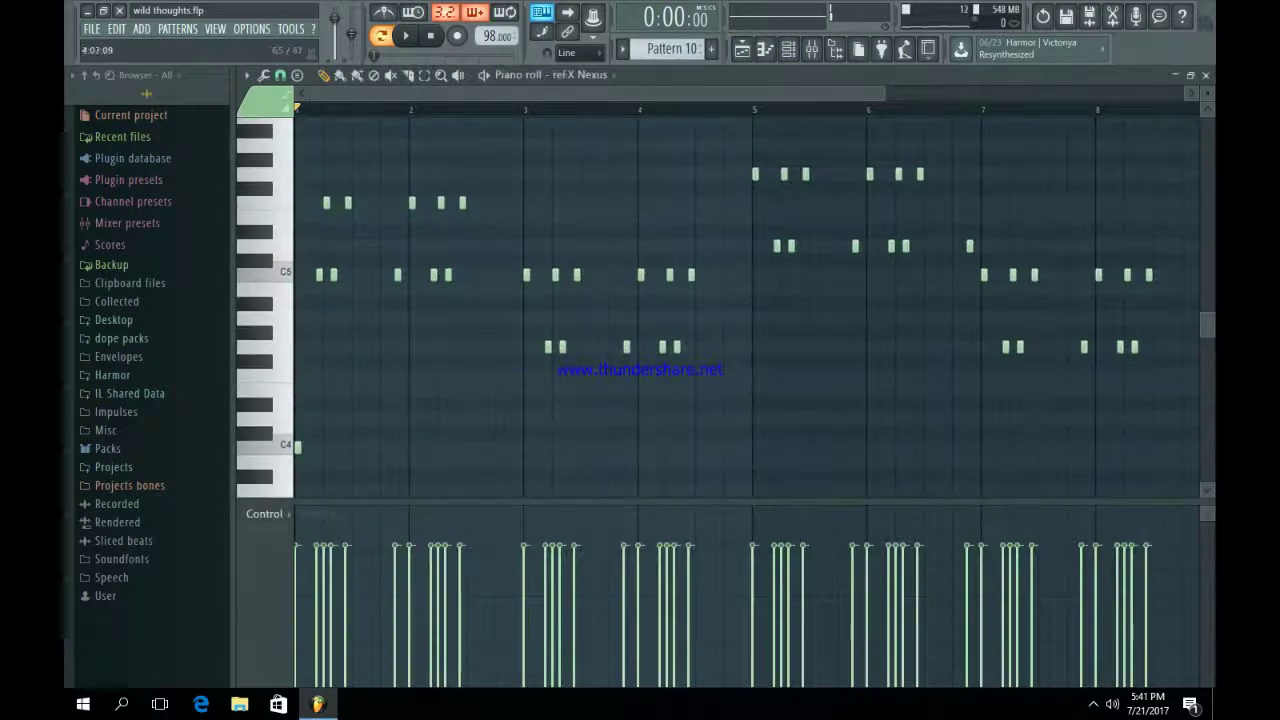
drag(886, 93, 774, 93)
key(space)
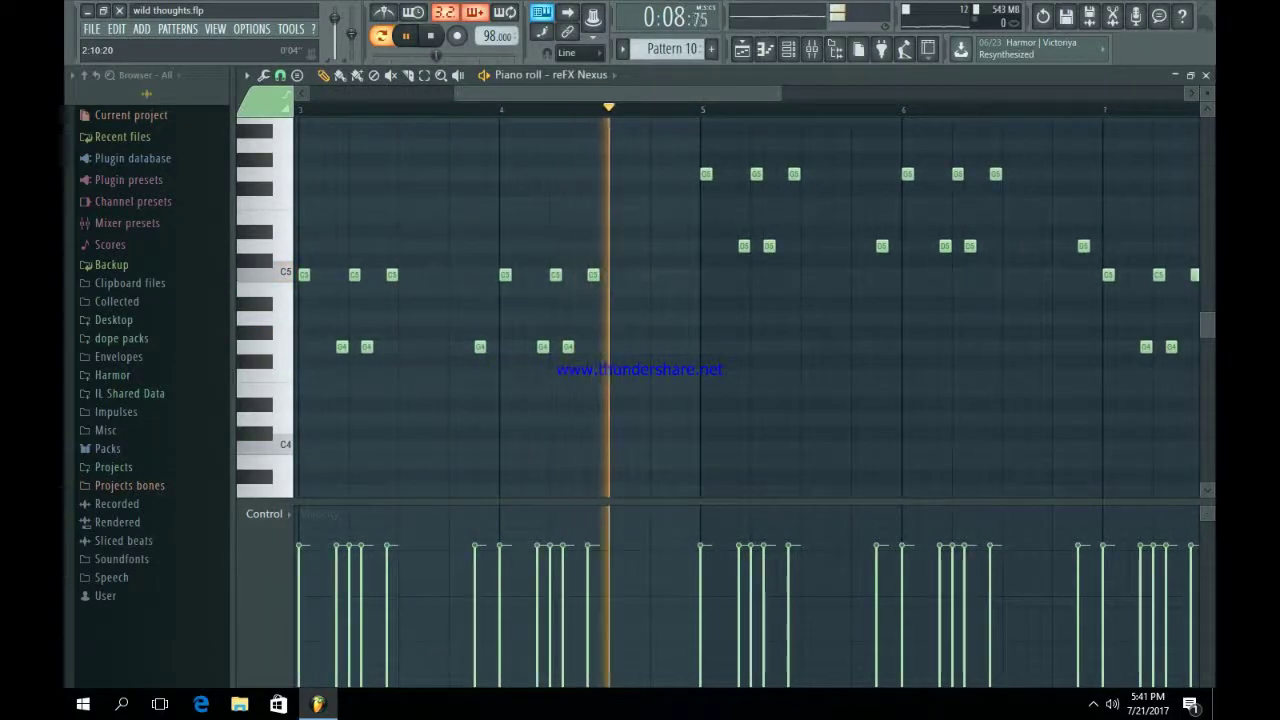
drag(640, 93, 780, 93)
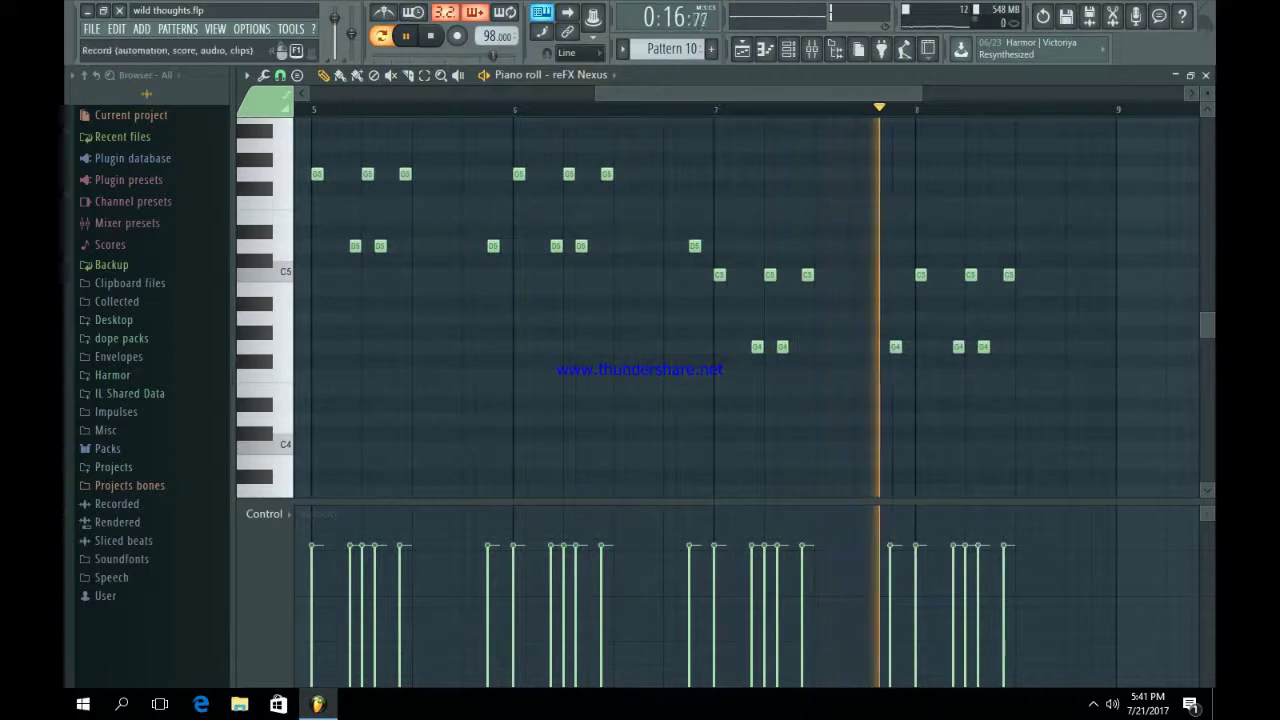
key(space)
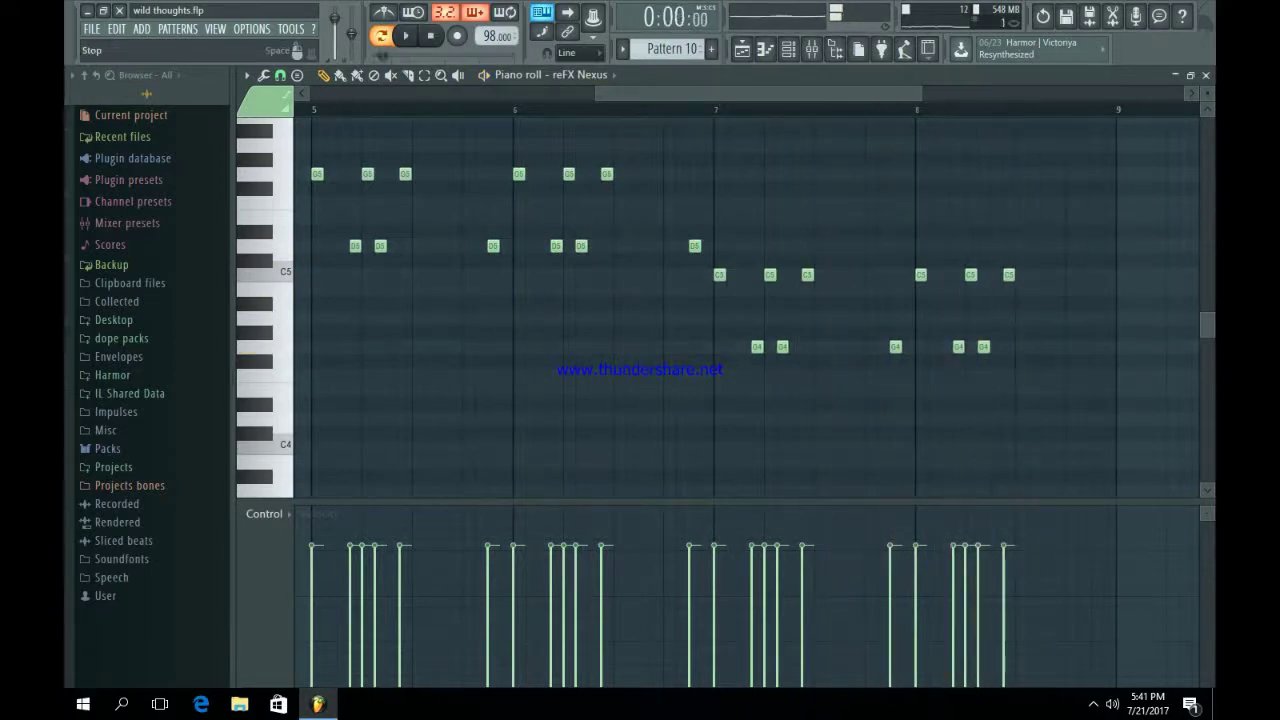
drag(597, 93, 311, 93)
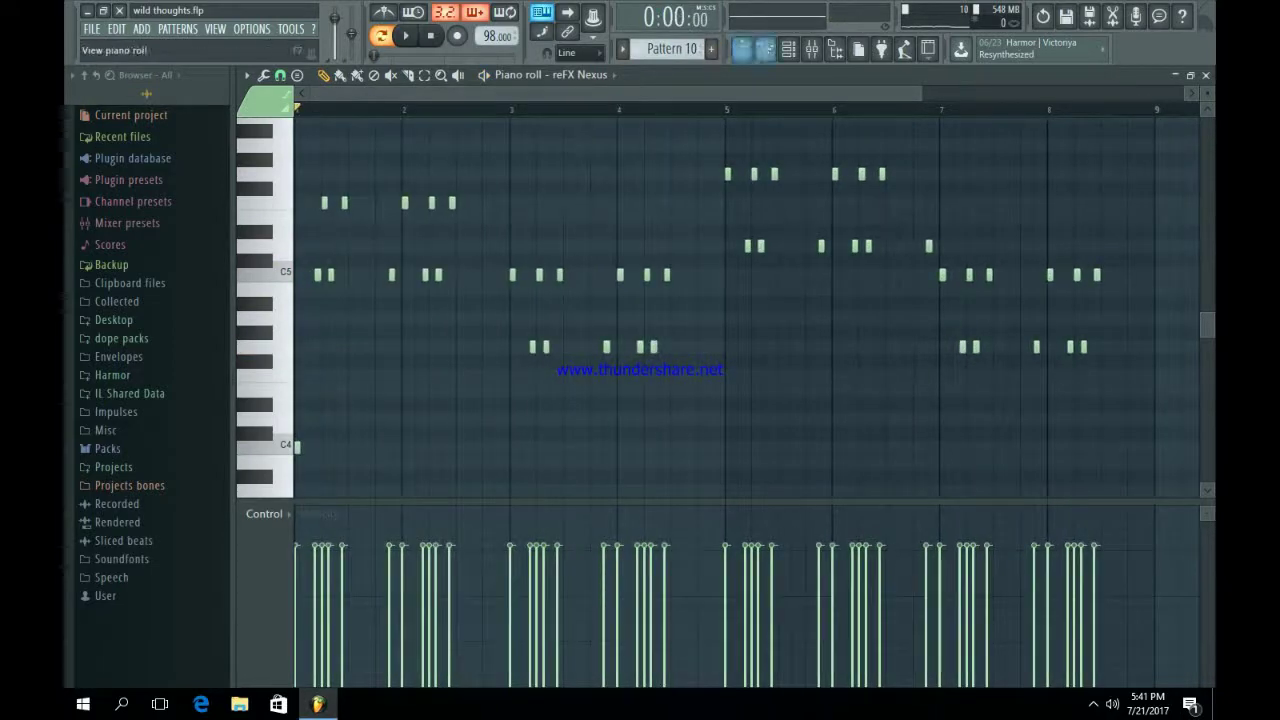
Switch to Pattern 11, open its Acoustic nylon melody in the piano roll and play it through.
click(788, 49)
scroll(680, 48, up, 1)
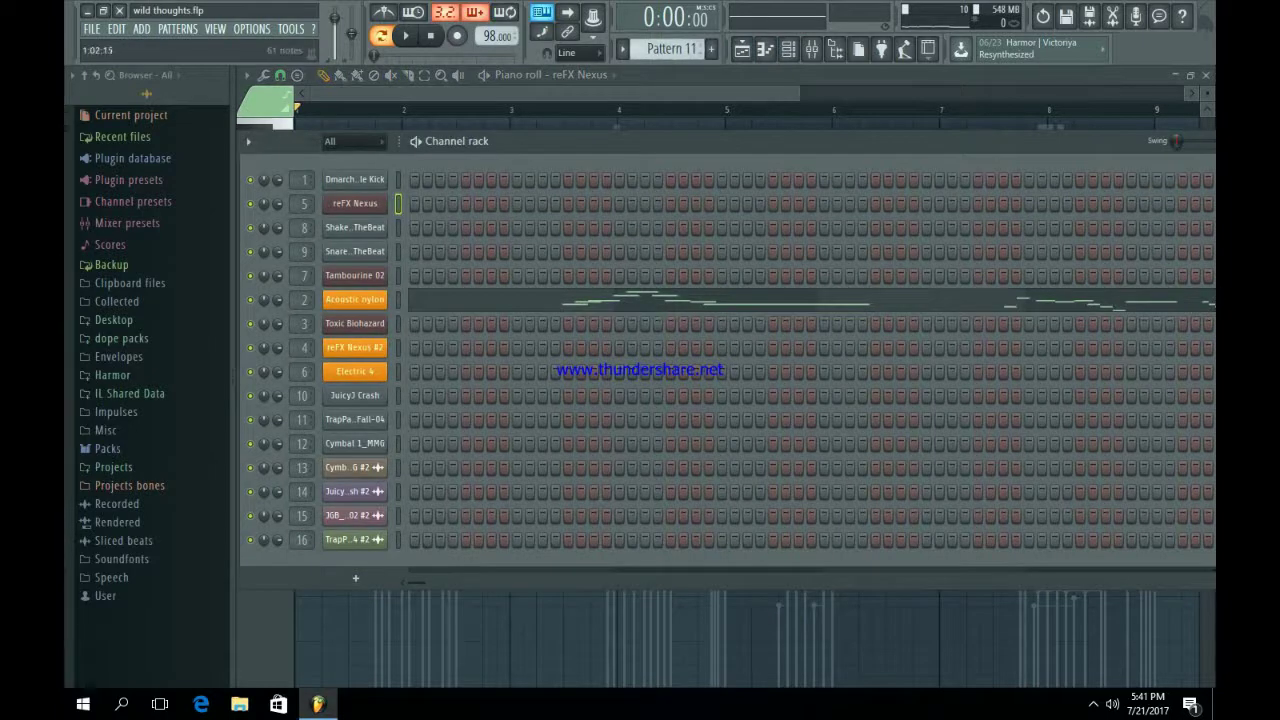
click(815, 300)
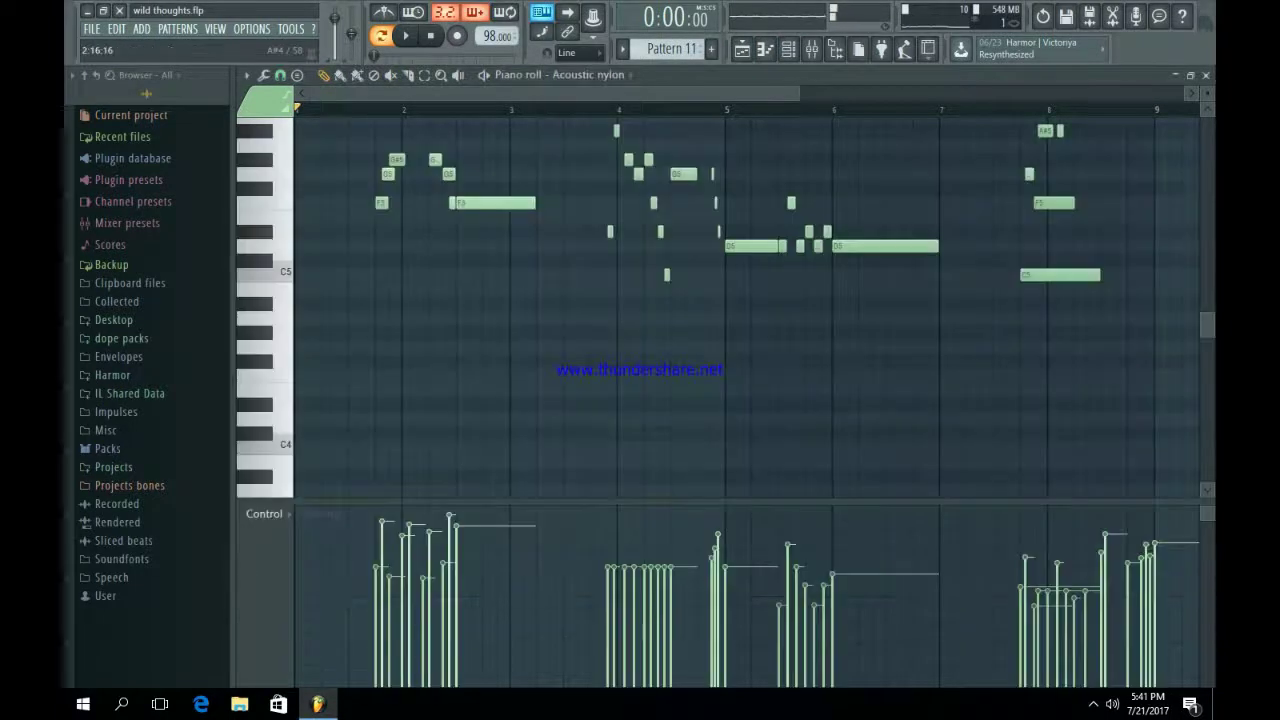
scroll(826, 300, up, 2)
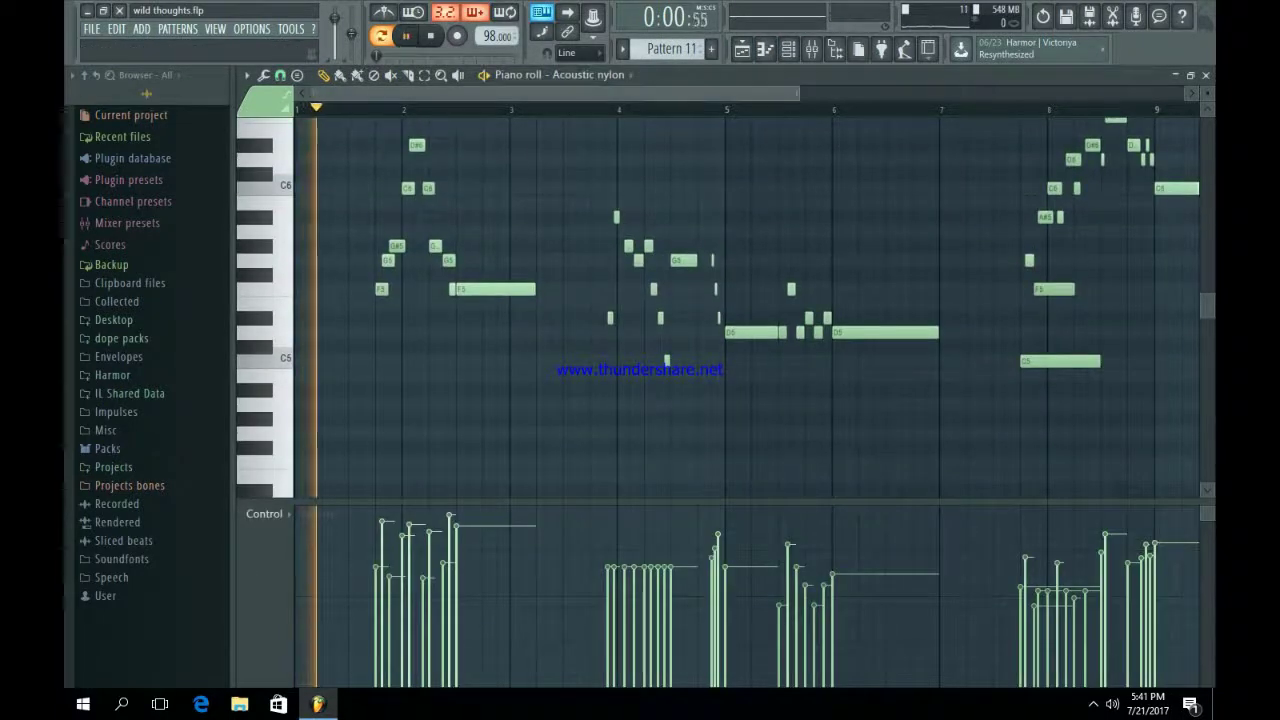
drag(798, 93, 753, 93)
scroll(745, 300, up, 1)
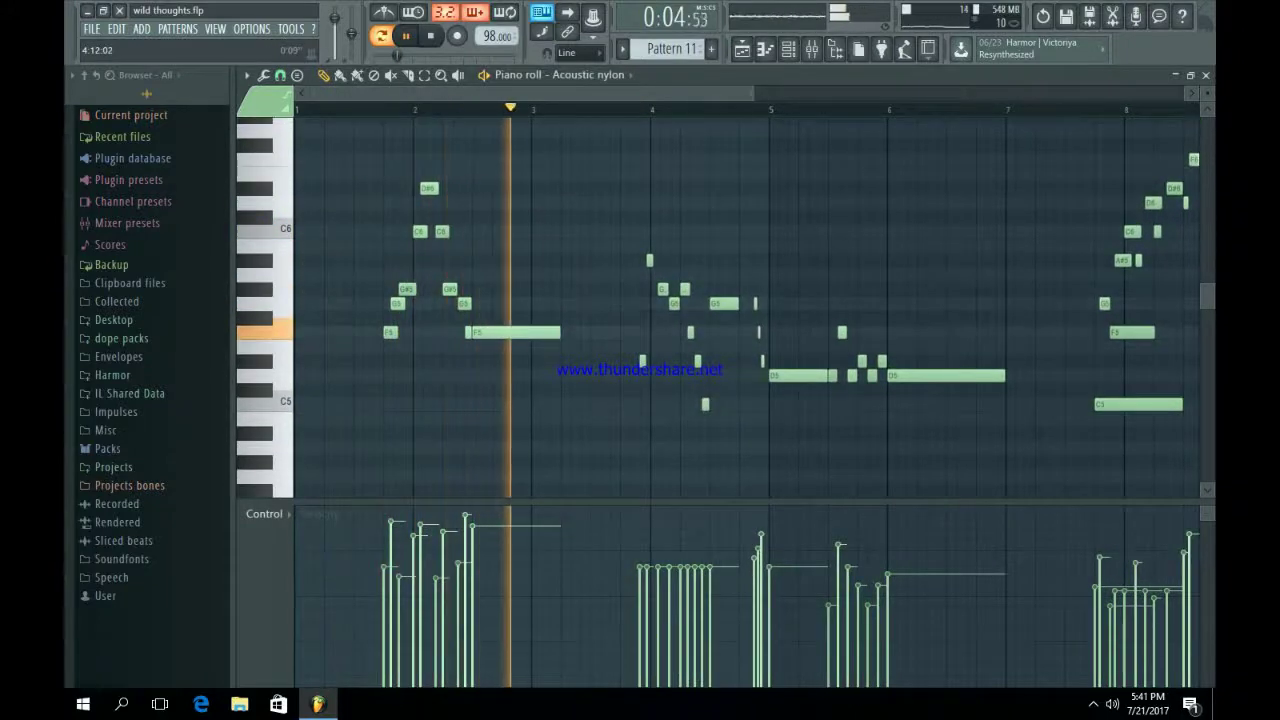
drag(600, 93, 636, 93)
drag(788, 93, 655, 93)
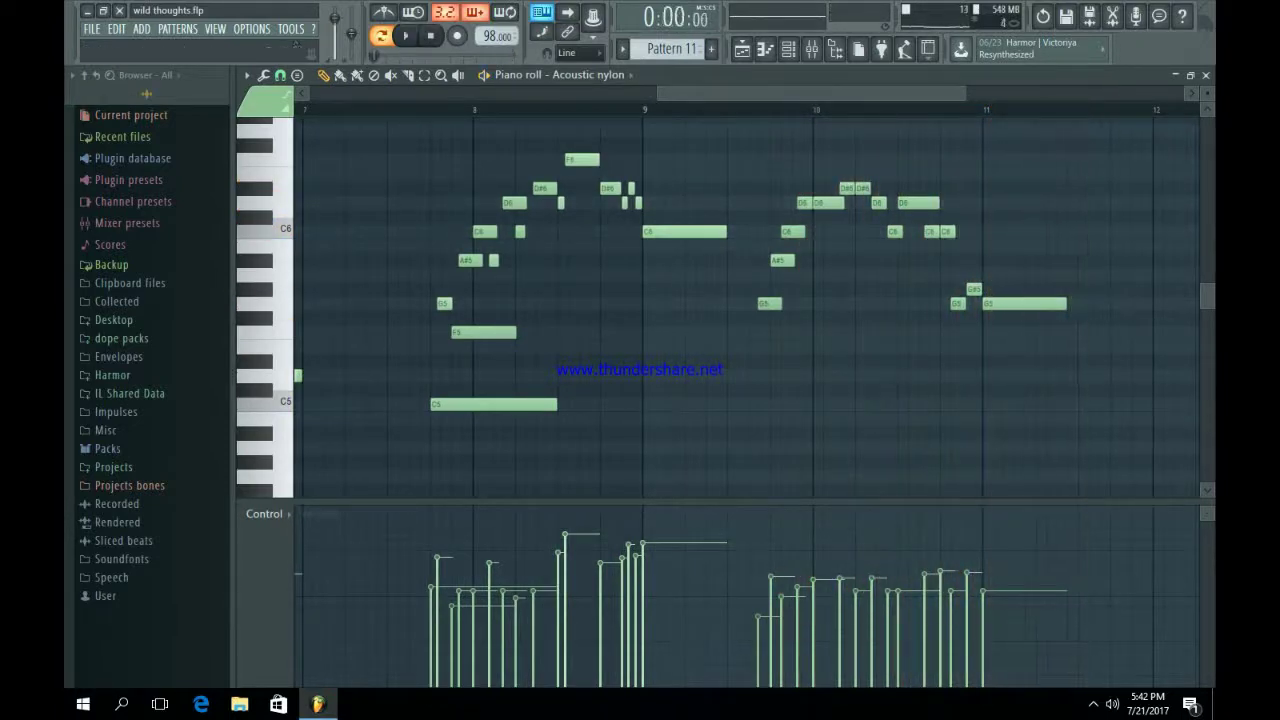
drag(658, 93, 310, 93)
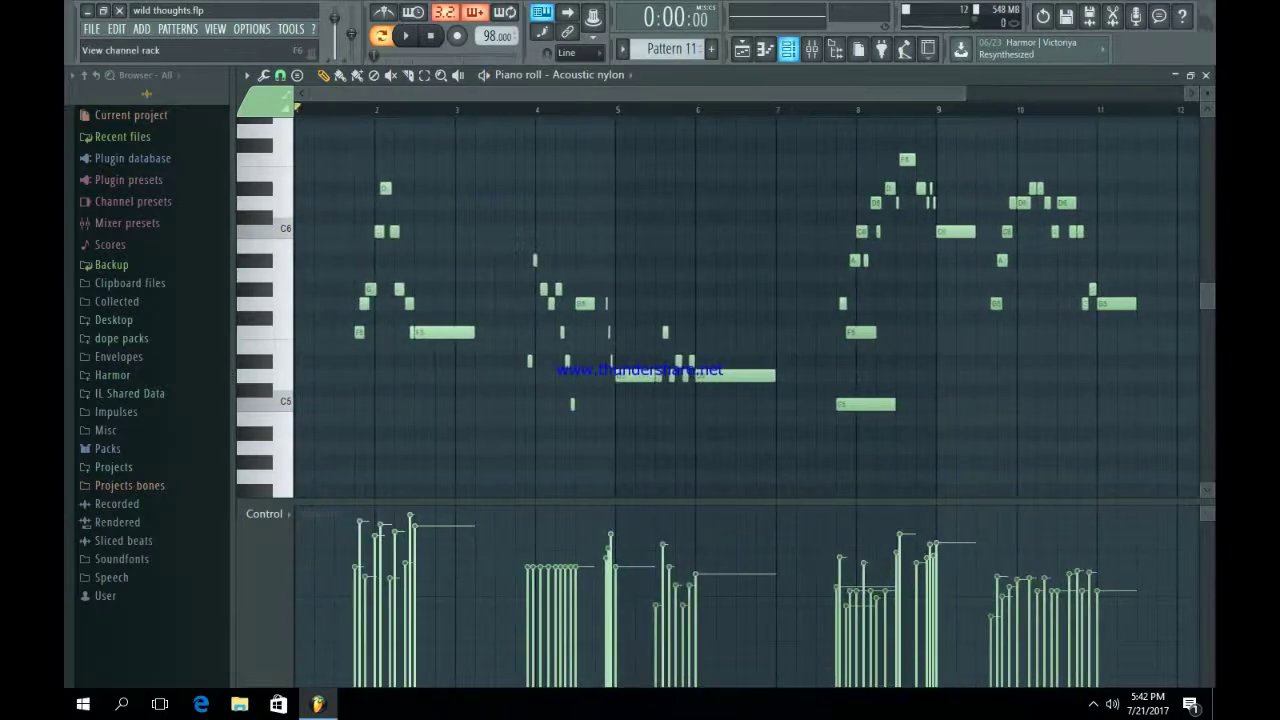
Switch to Pattern 12 and show the FX settings of its Electric 4 instrument.
key(F6)
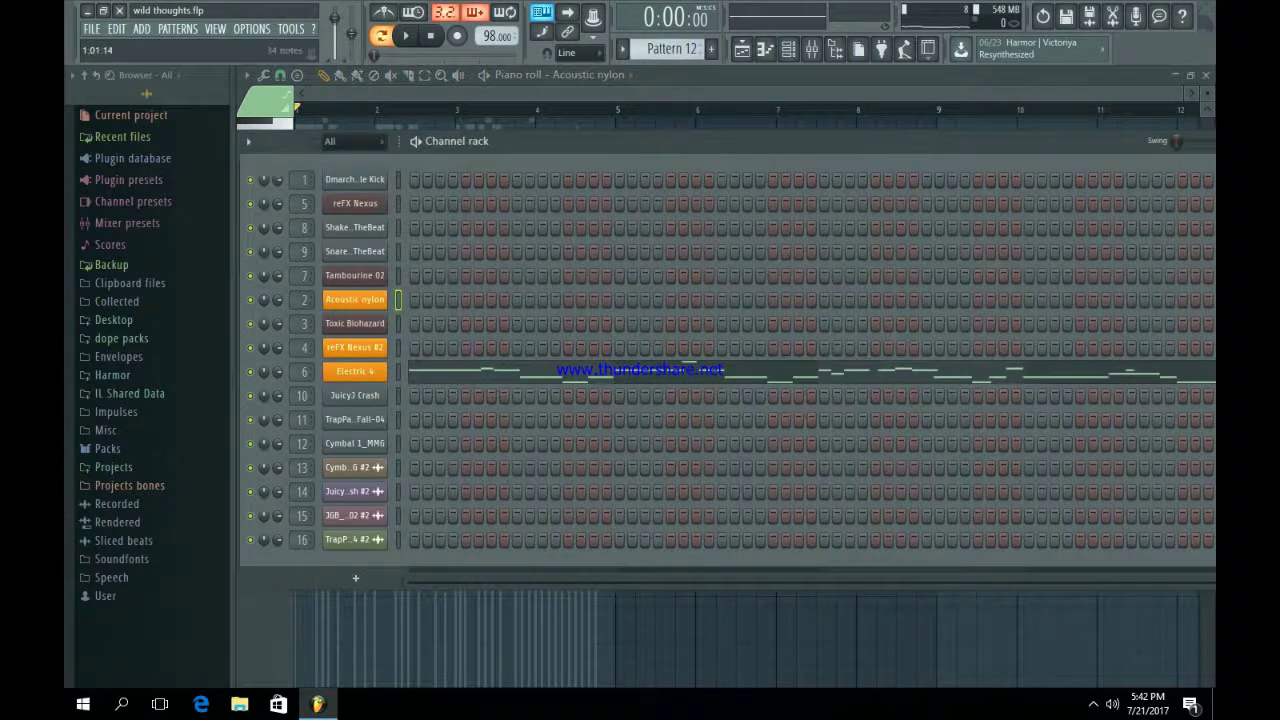
click(416, 371)
click(789, 49)
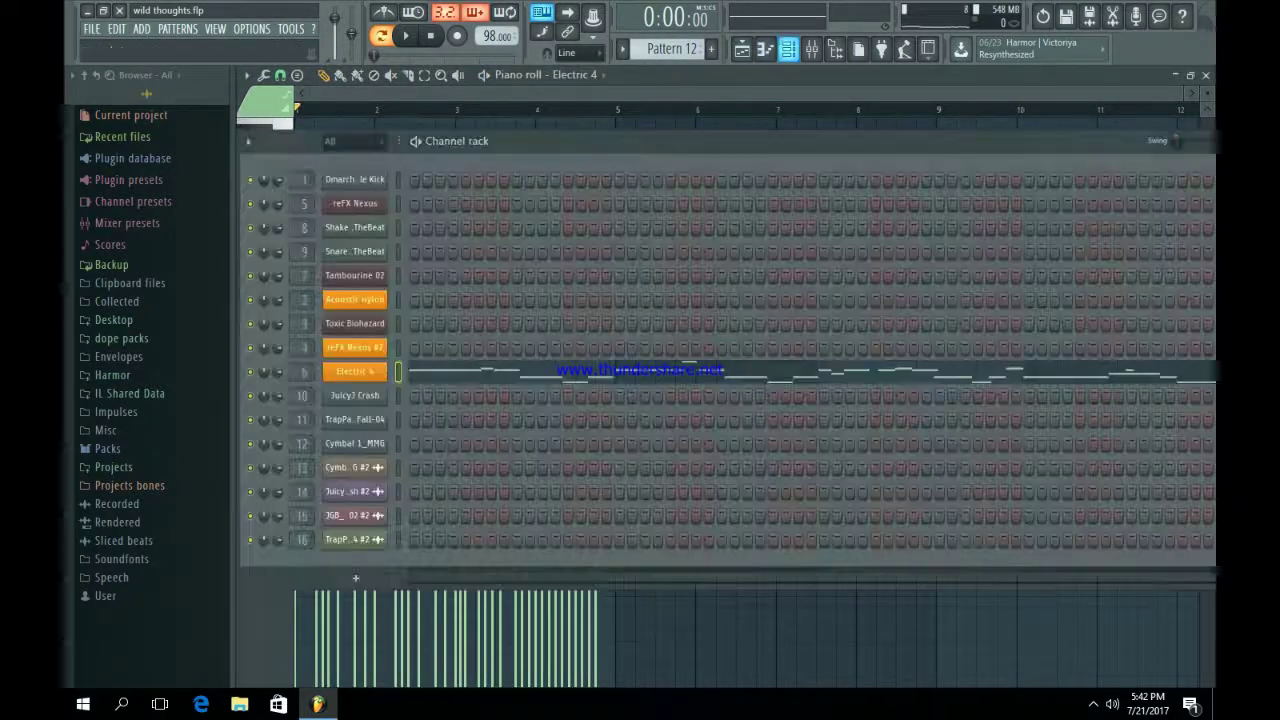
click(355, 371)
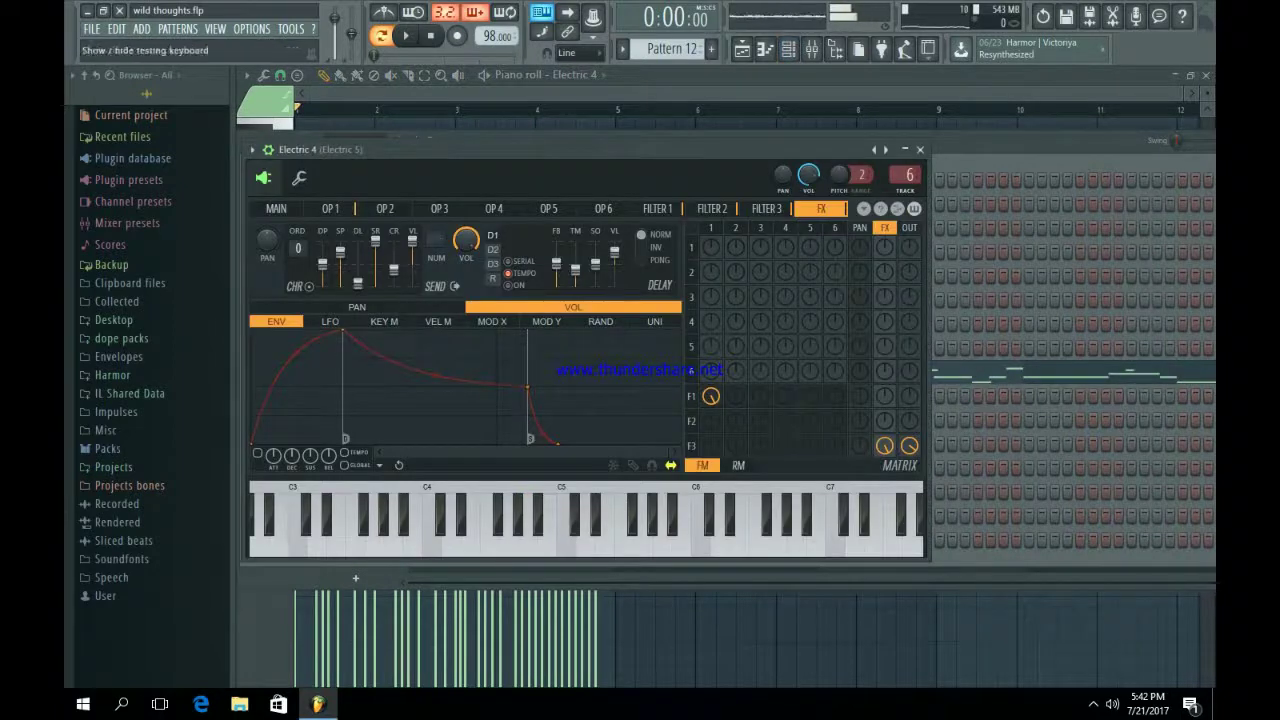
click(920, 150)
Review the effects on the Electric 5 mixer track, including Fruity Stereo Shaper and the Hardcore distortion.
click(812, 49)
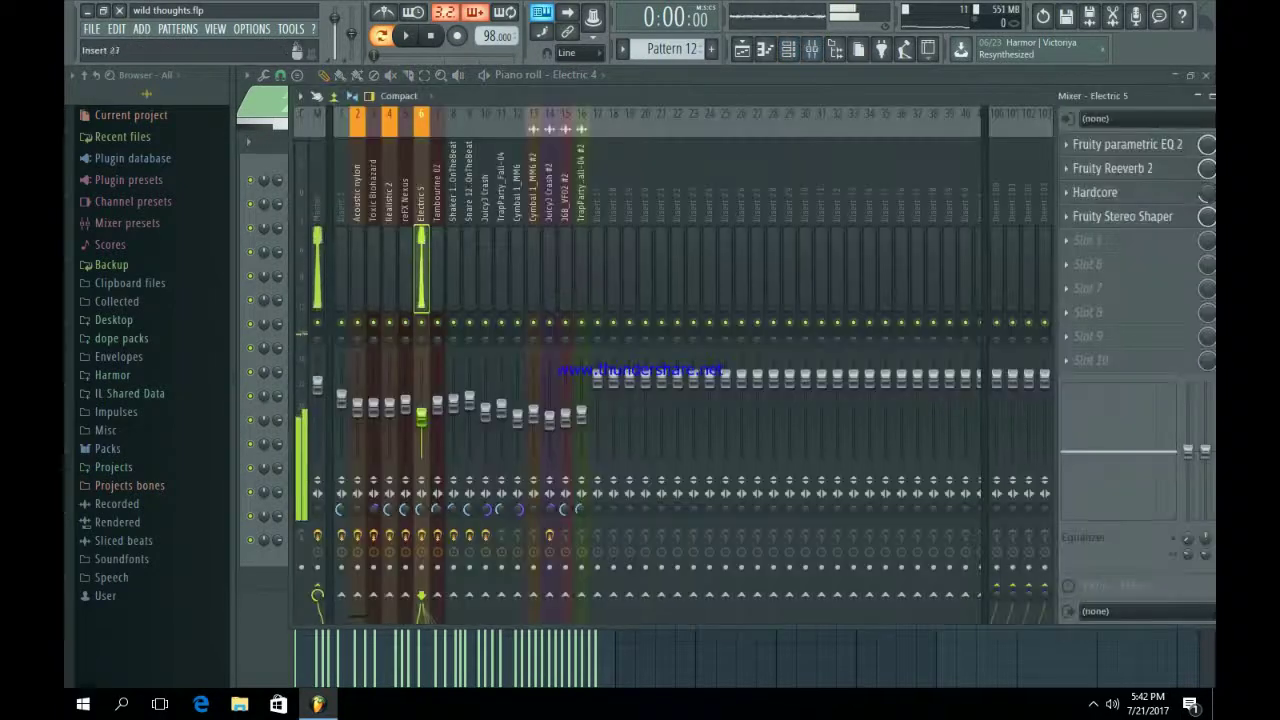
click(1112, 145)
click(1112, 145)
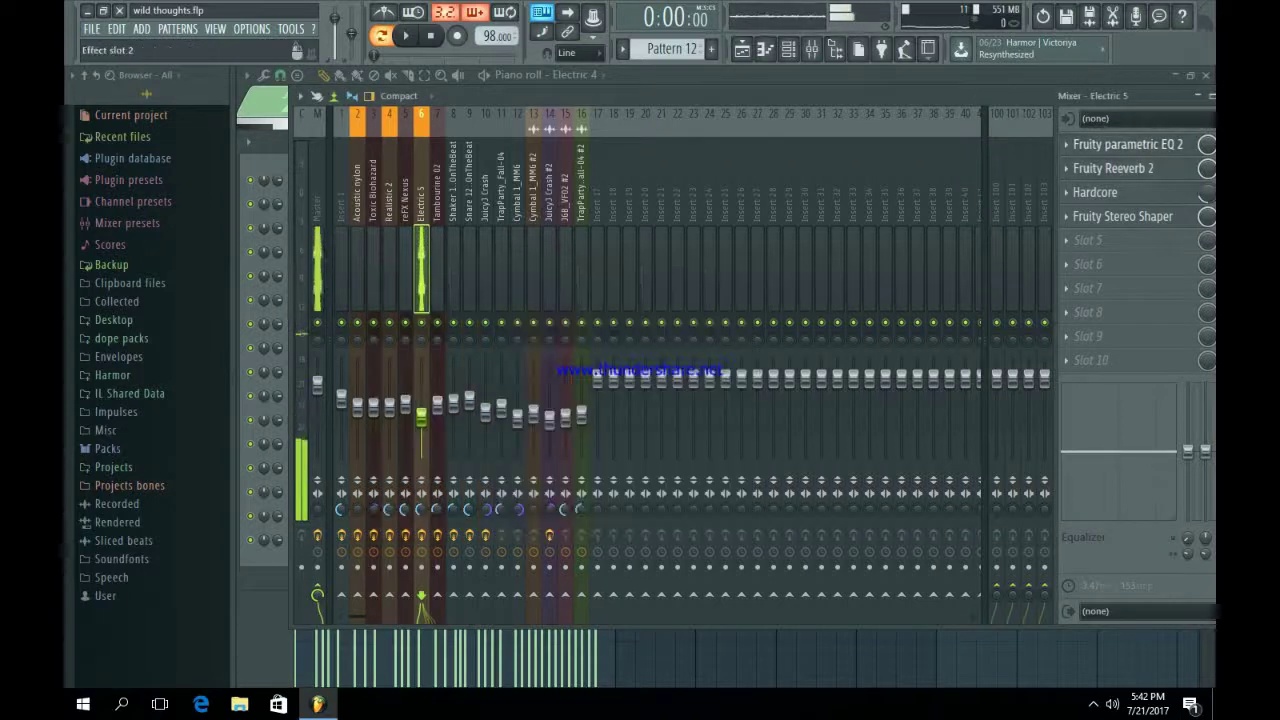
click(1110, 168)
click(1096, 192)
click(1120, 216)
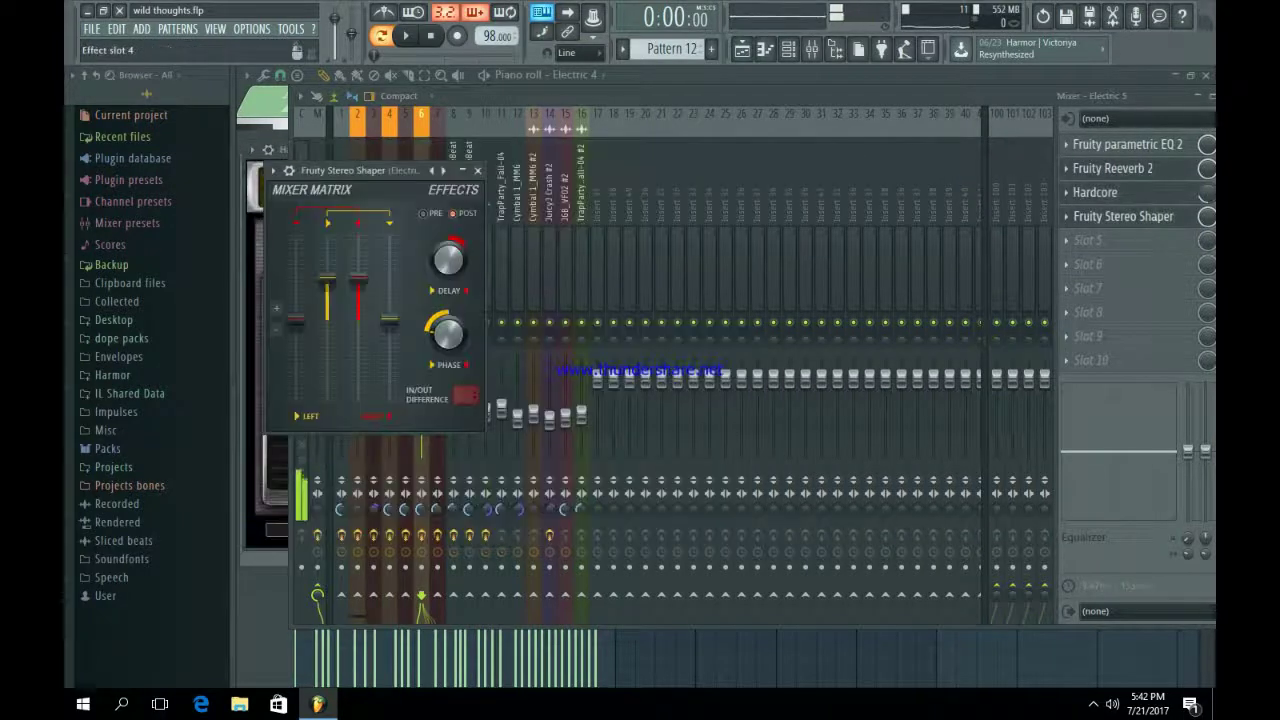
click(1120, 216)
click(1096, 192)
click(1096, 192)
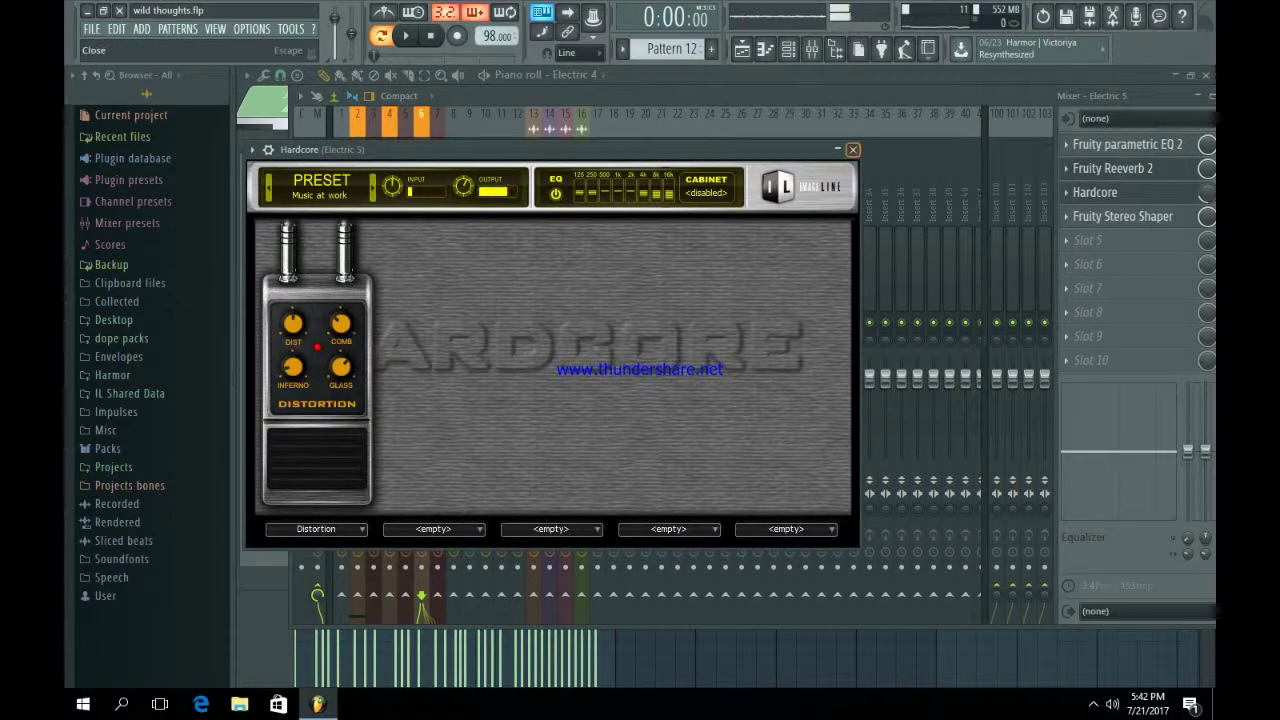
click(852, 149)
Open the Electric 4 melody of Pattern 12 in the piano roll and play it back.
click(788, 49)
click(660, 369)
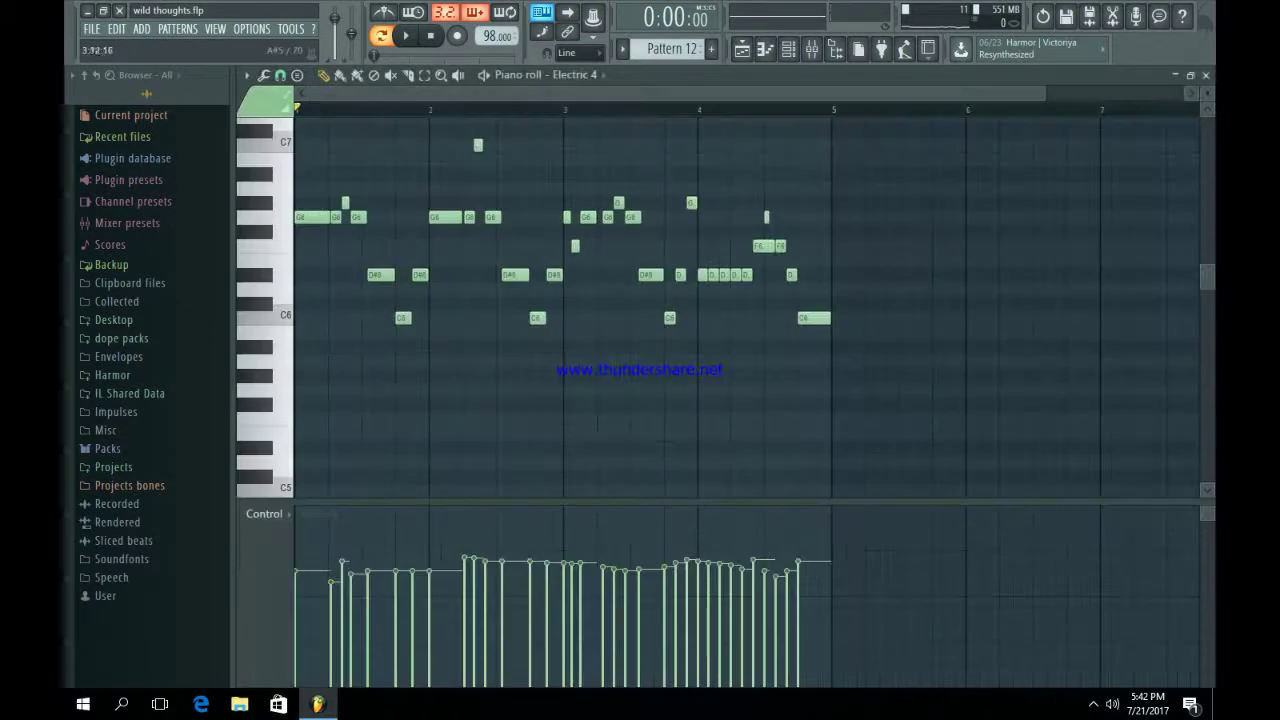
scroll(630, 346, up, 2)
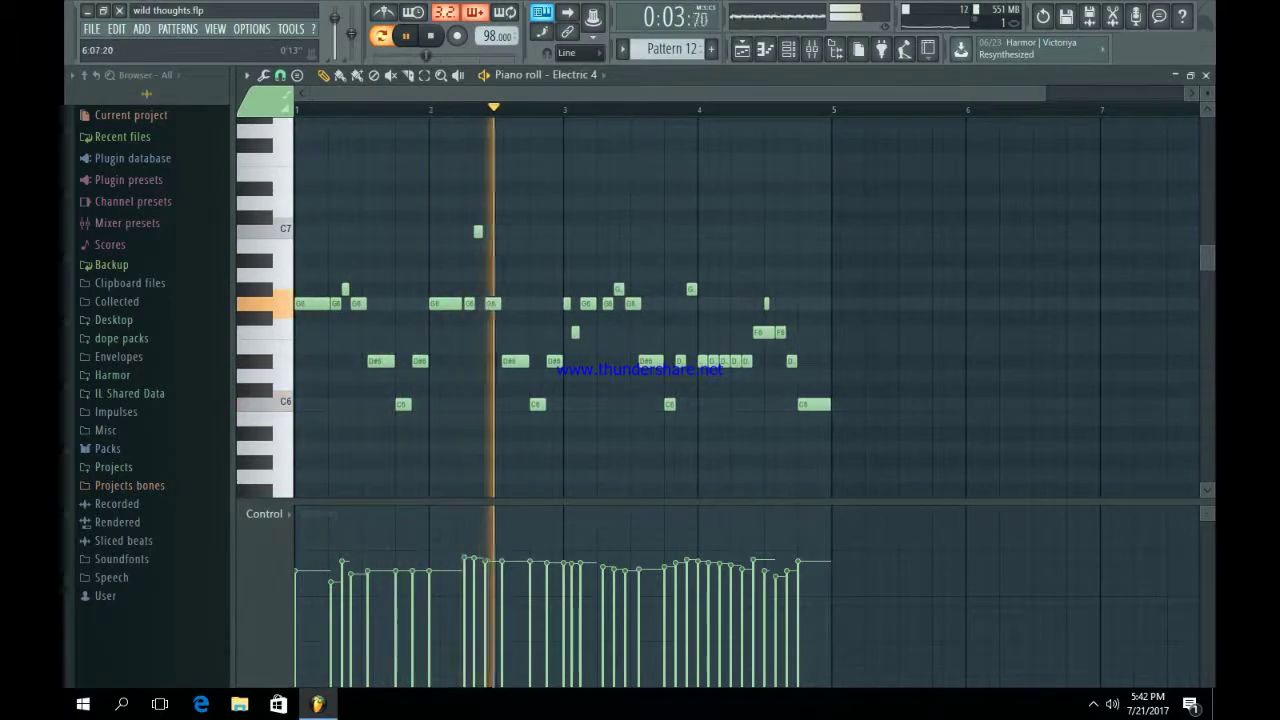
drag(1039, 93, 918, 93)
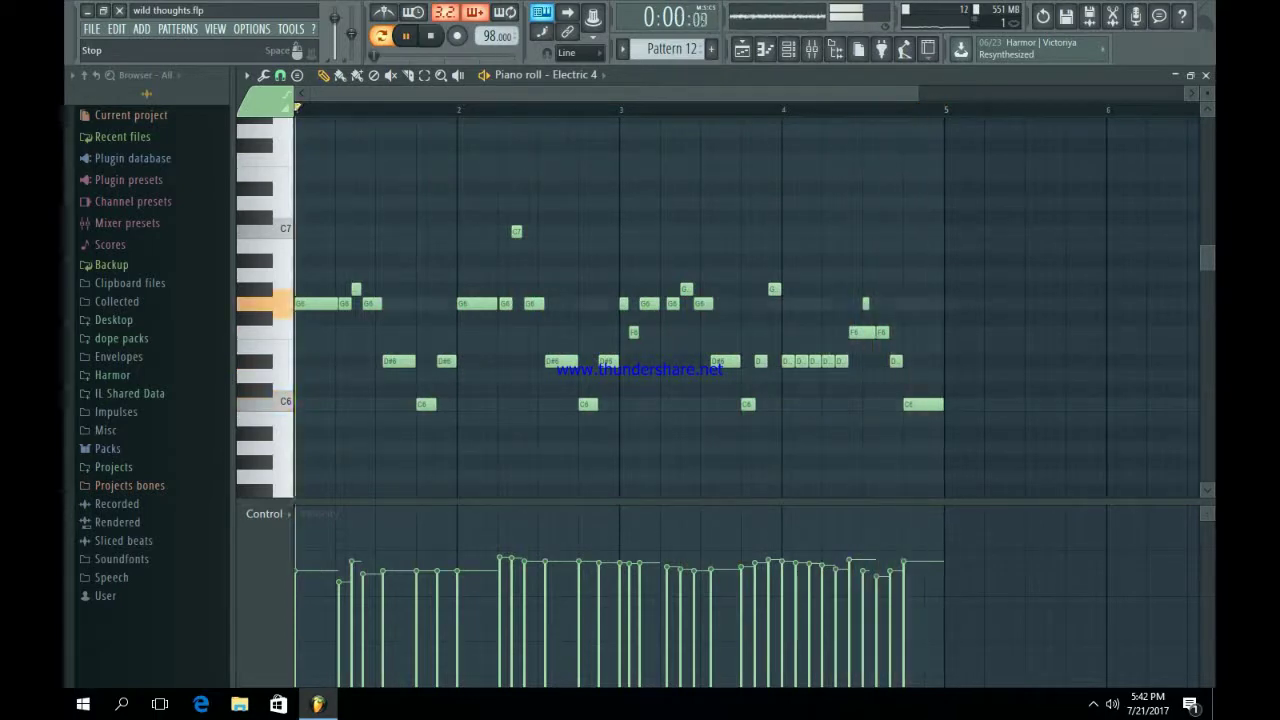
Switch to Pattern 13, open its reFX Nexus notes in the piano roll and play them back.
click(789, 49)
scroll(674, 49, down, 1)
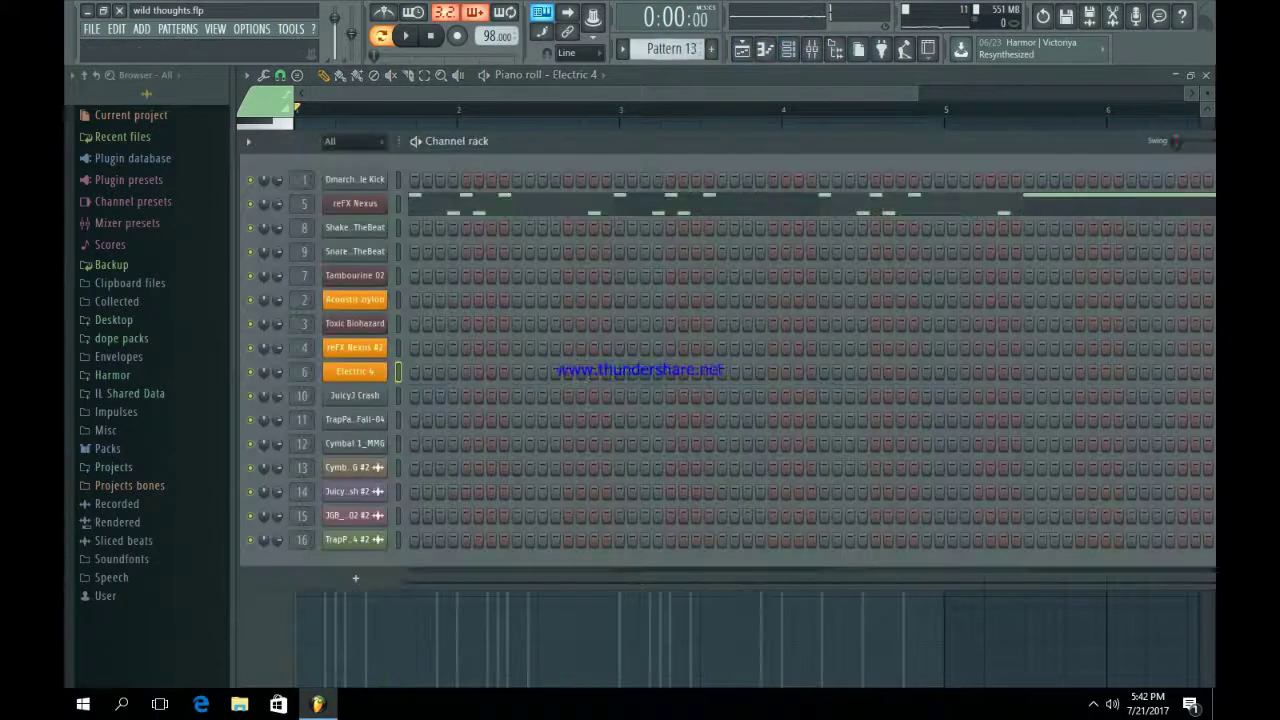
click(566, 204)
scroll(566, 284, down, 5)
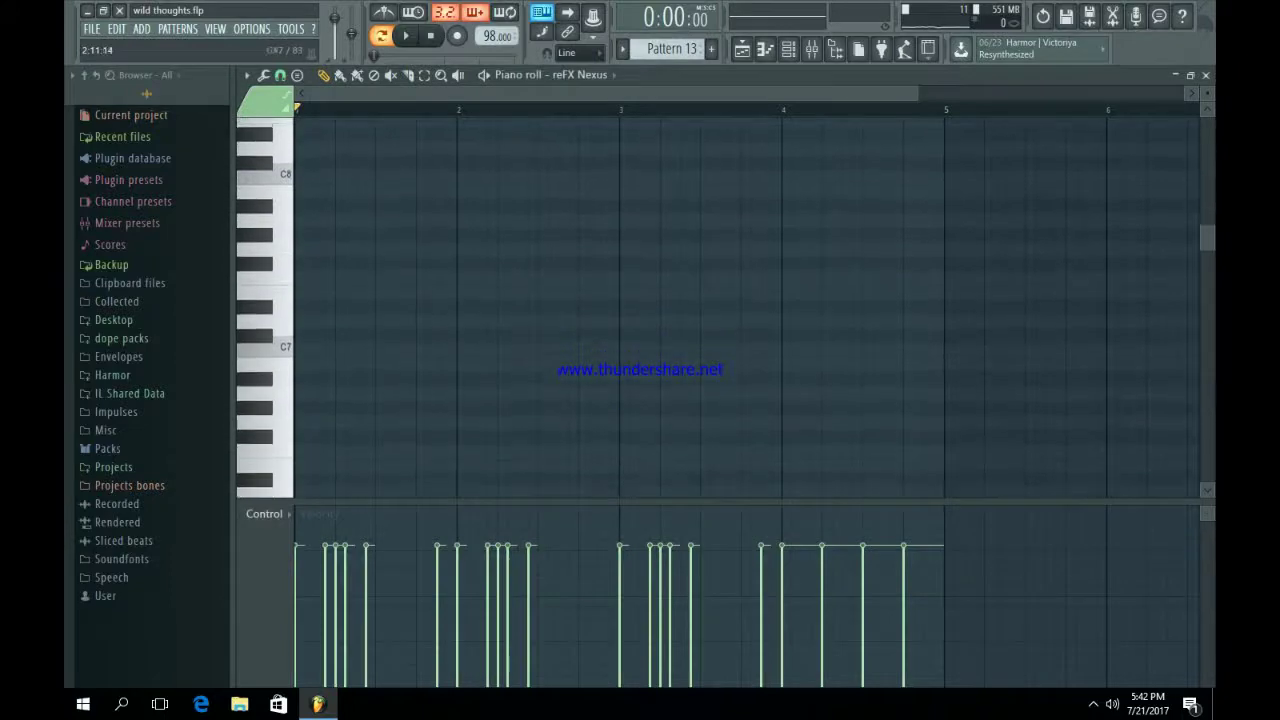
key(space)
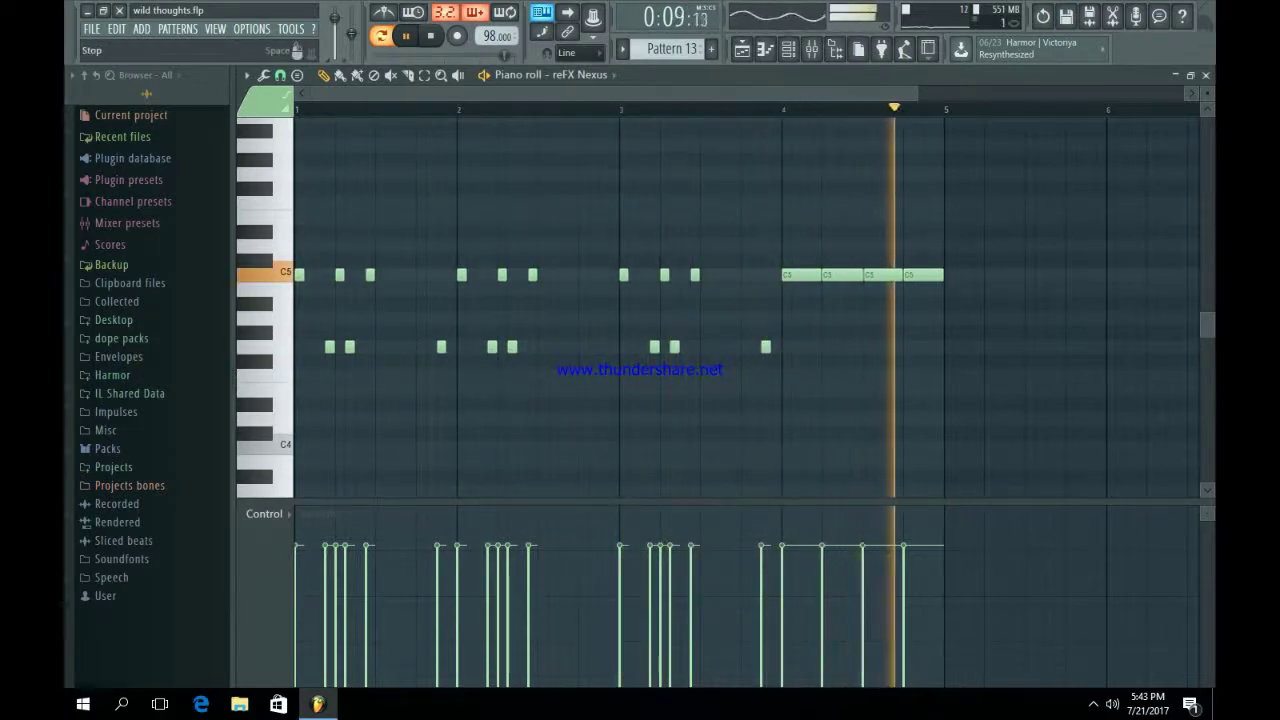
key(space)
Switch to Pattern 14 and inspect the Cymbal 1_MMG #2 and JuicyJ Crash #2 audio clips.
click(788, 49)
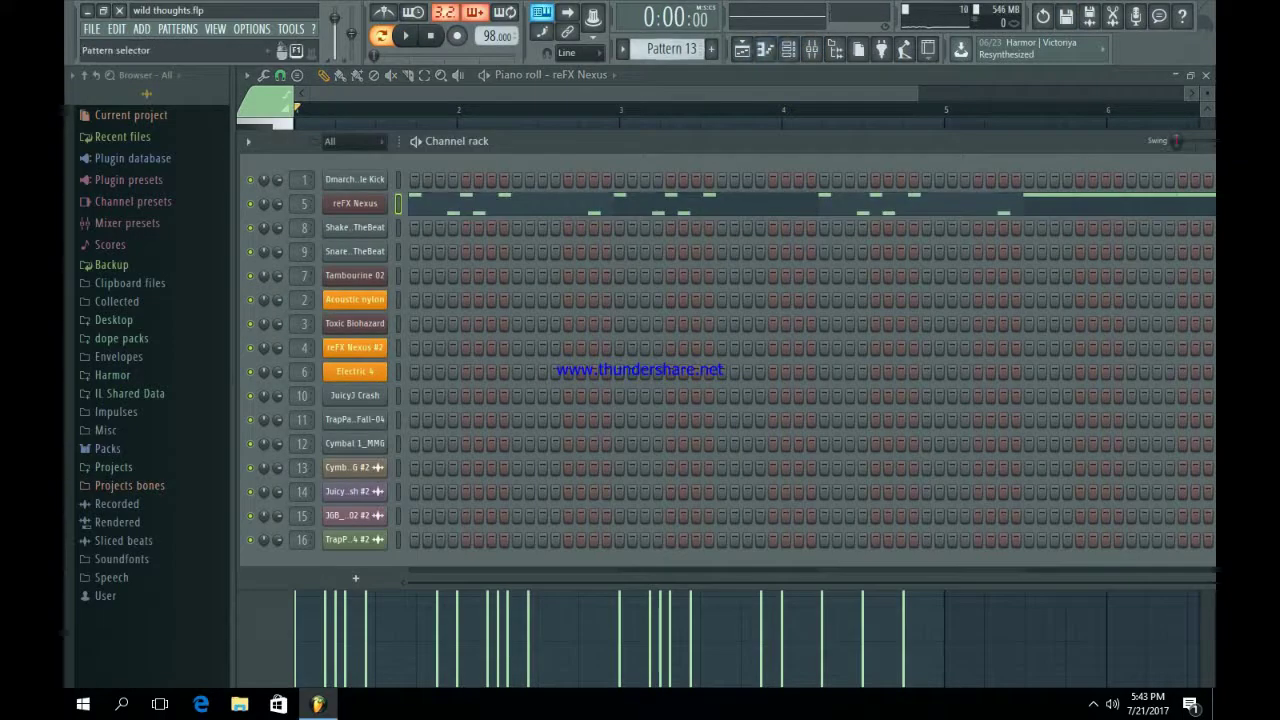
click(355, 467)
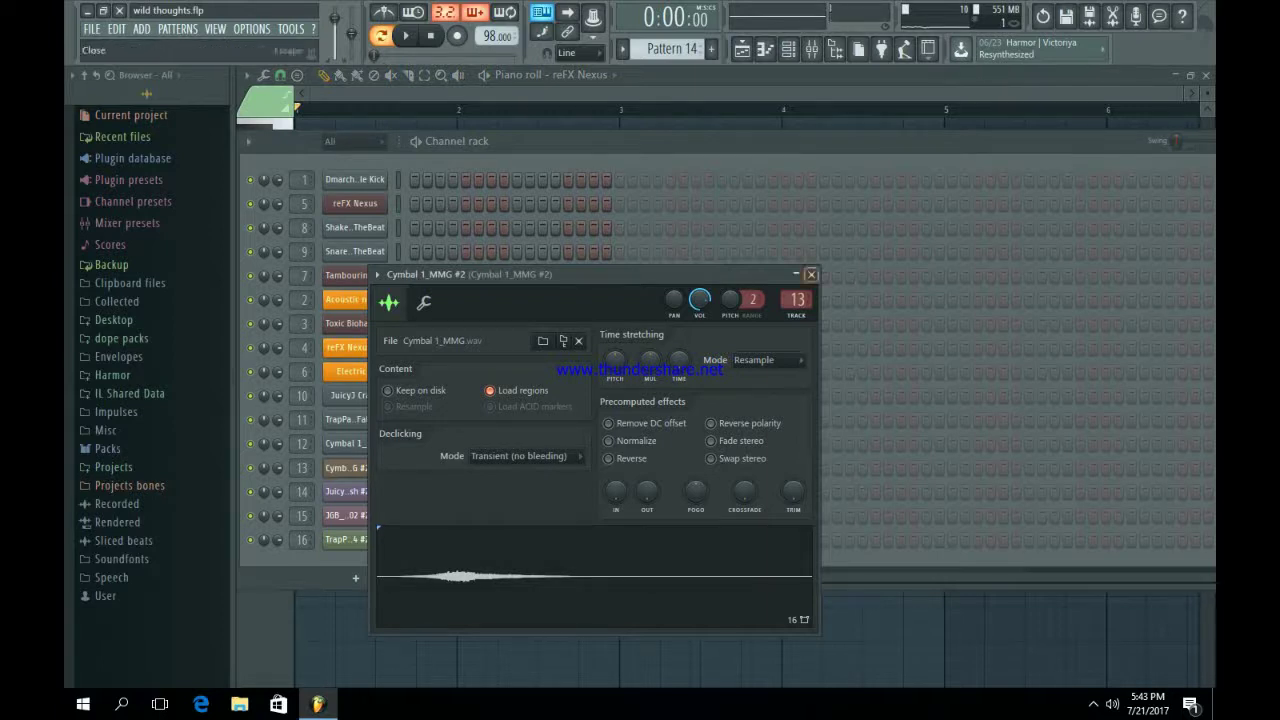
click(810, 274)
click(350, 491)
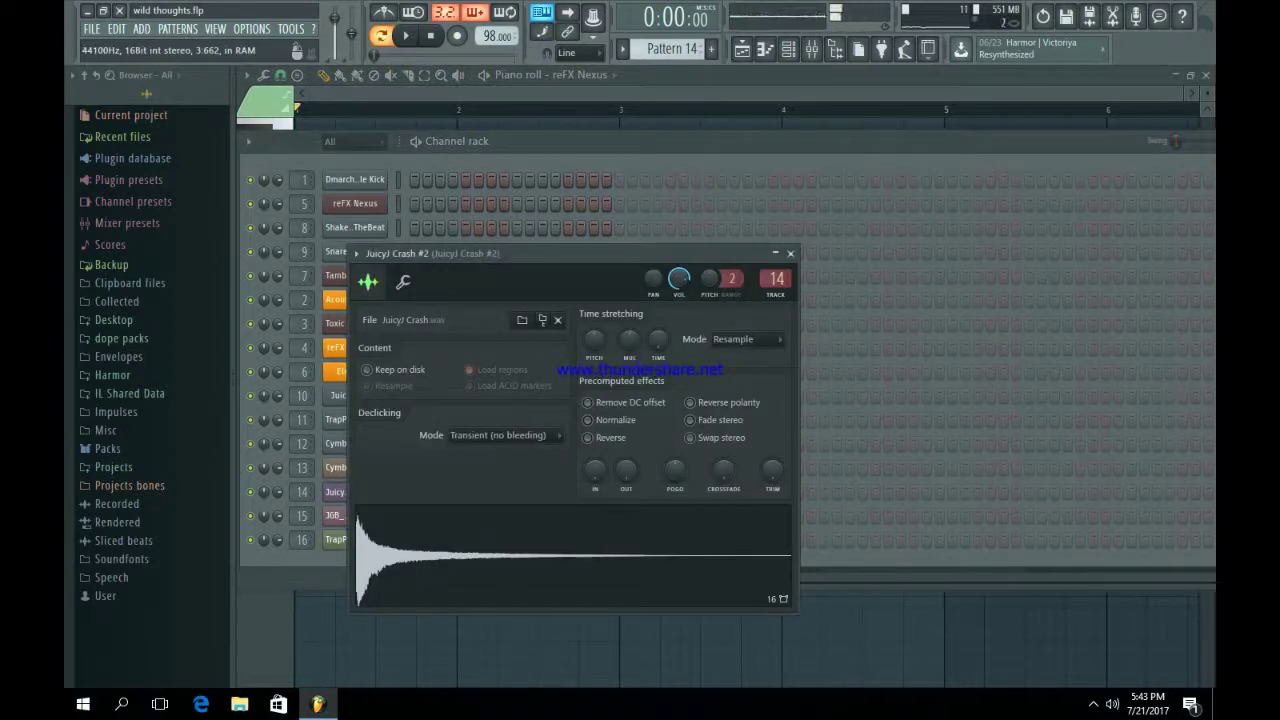
click(790, 254)
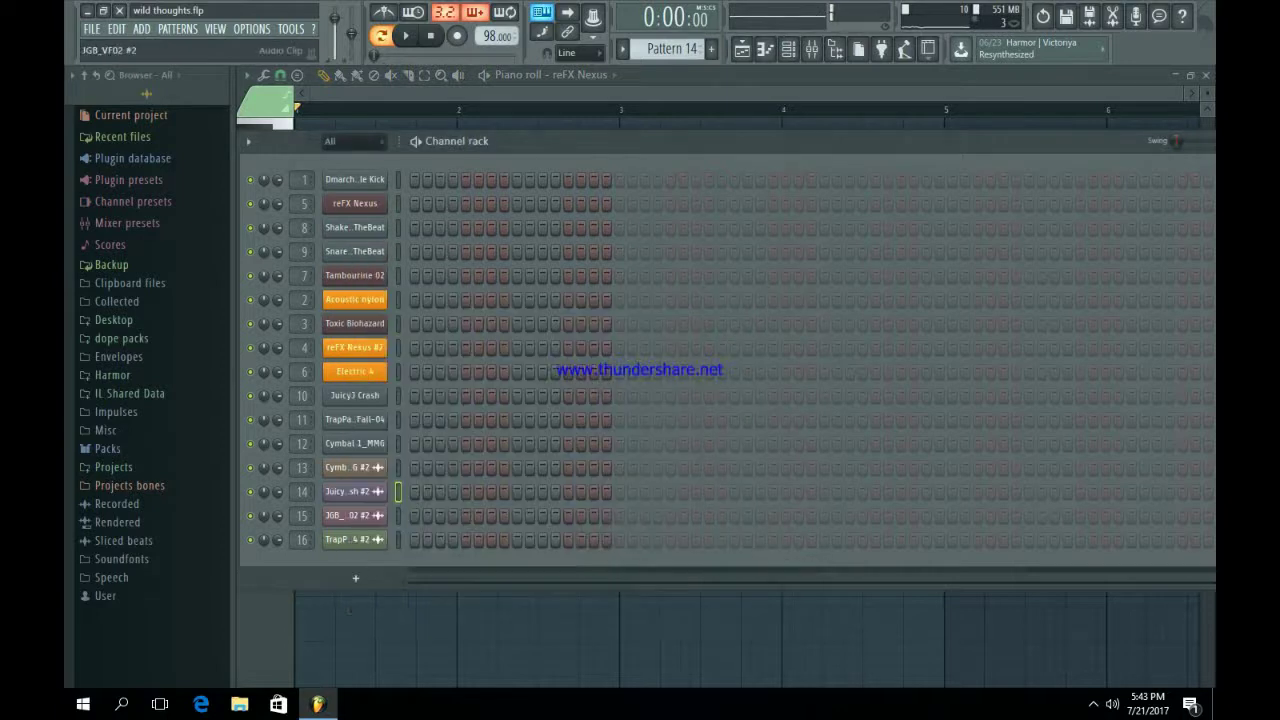
Inspect the JGB_VF02 #2 and TrapParty_Fall-04 #2 audio clips, and bring up the playlist arrangement.
click(355, 515)
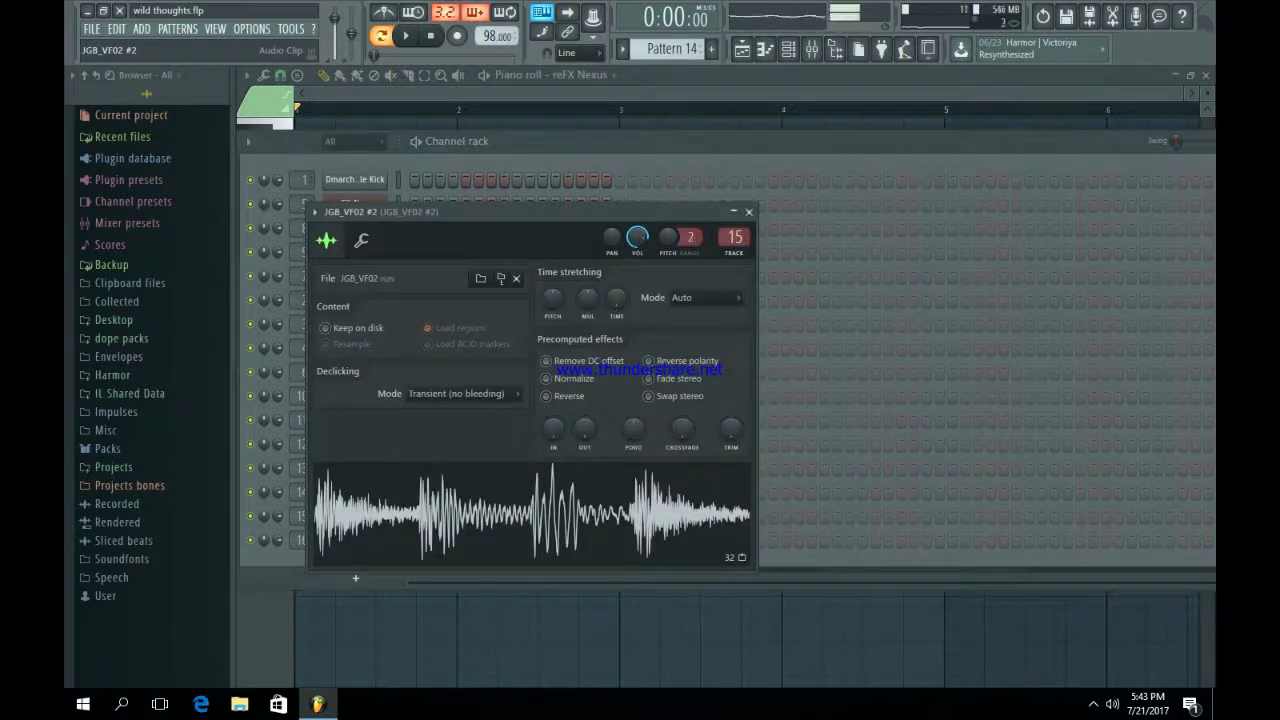
click(748, 211)
click(355, 540)
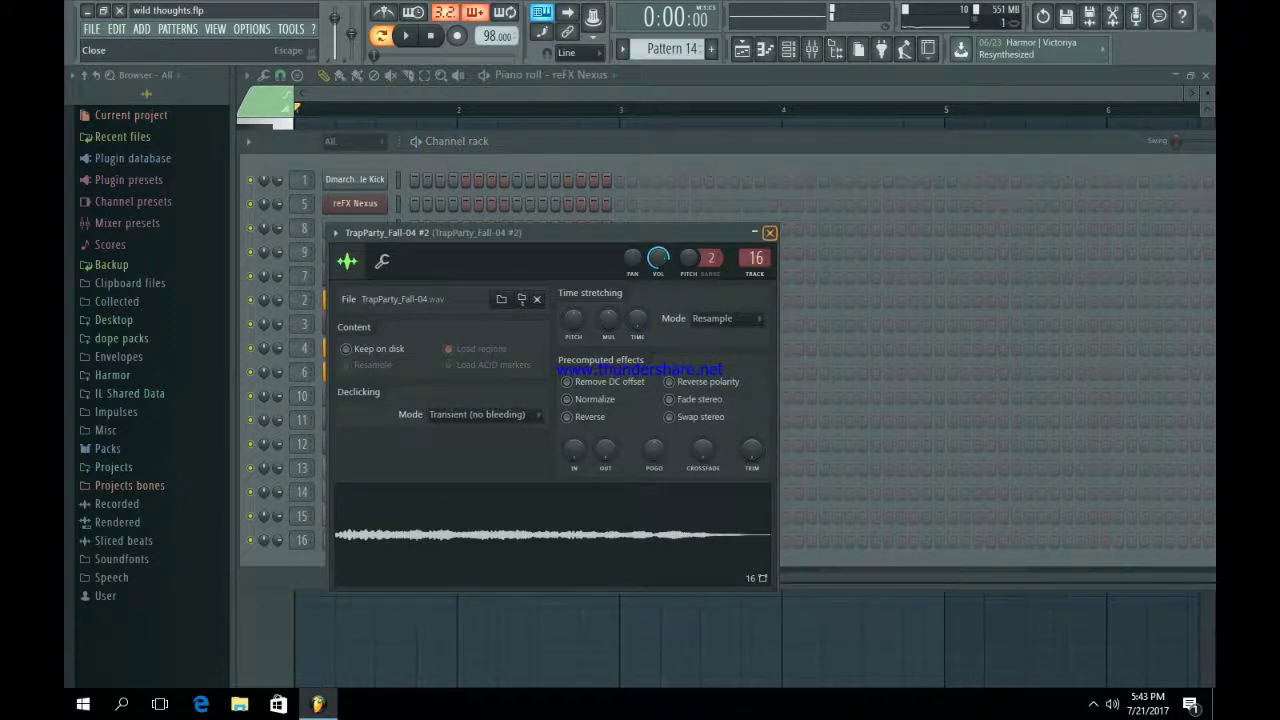
click(769, 232)
click(741, 48)
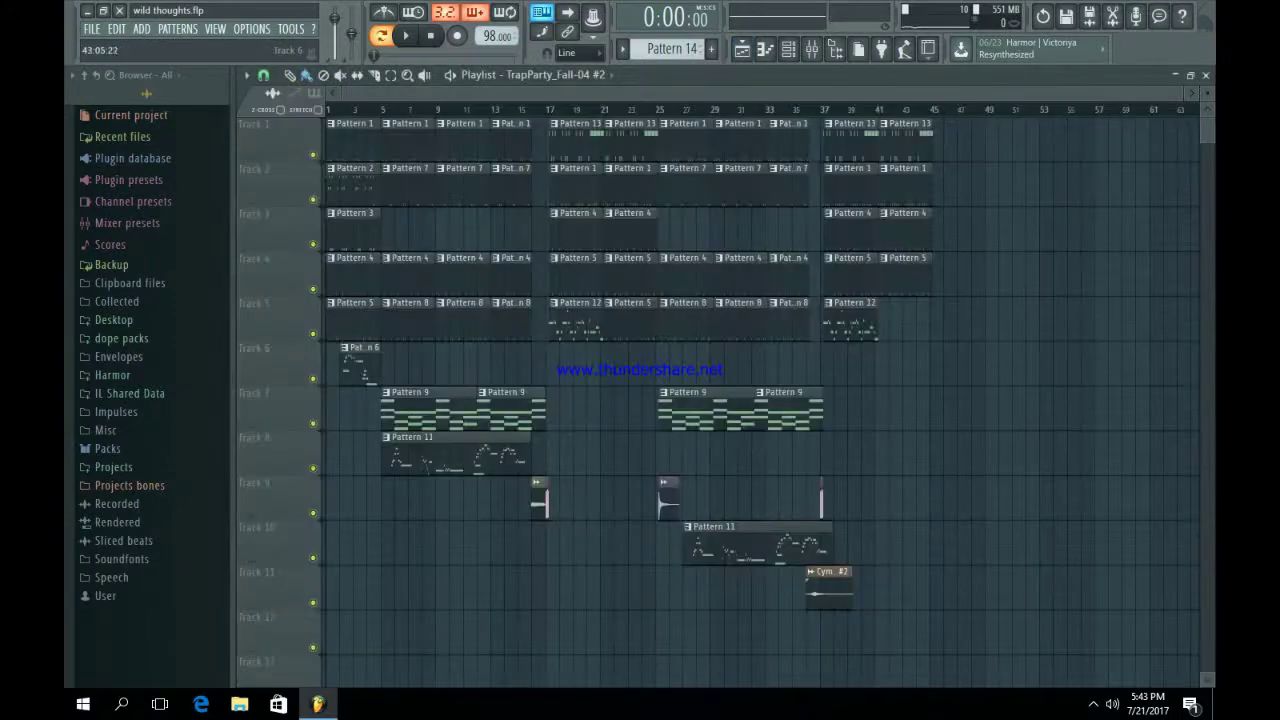